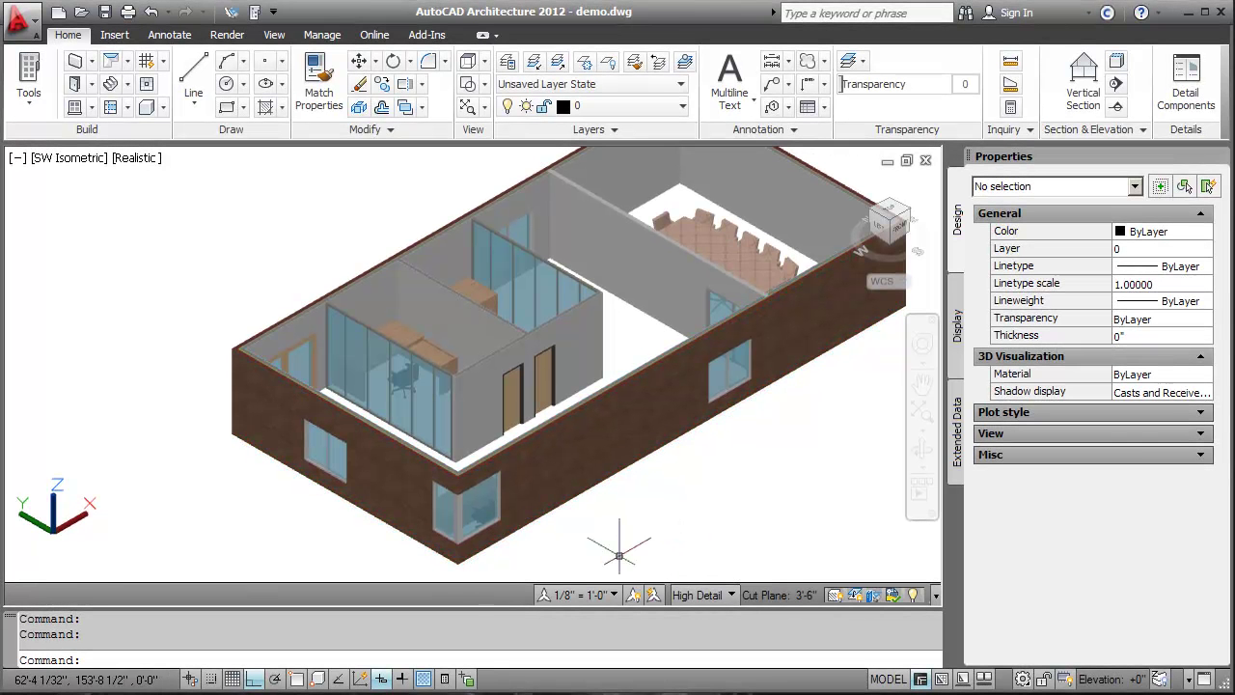
Step: Zoom in on the conference room's front corner
{"action": "scroll", "coordinate": [487, 571], "scroll_direction": "up", "scroll_amount": 2}
{"action": "scroll", "coordinate": [497, 567], "scroll_direction": "up", "scroll_amount": 2}
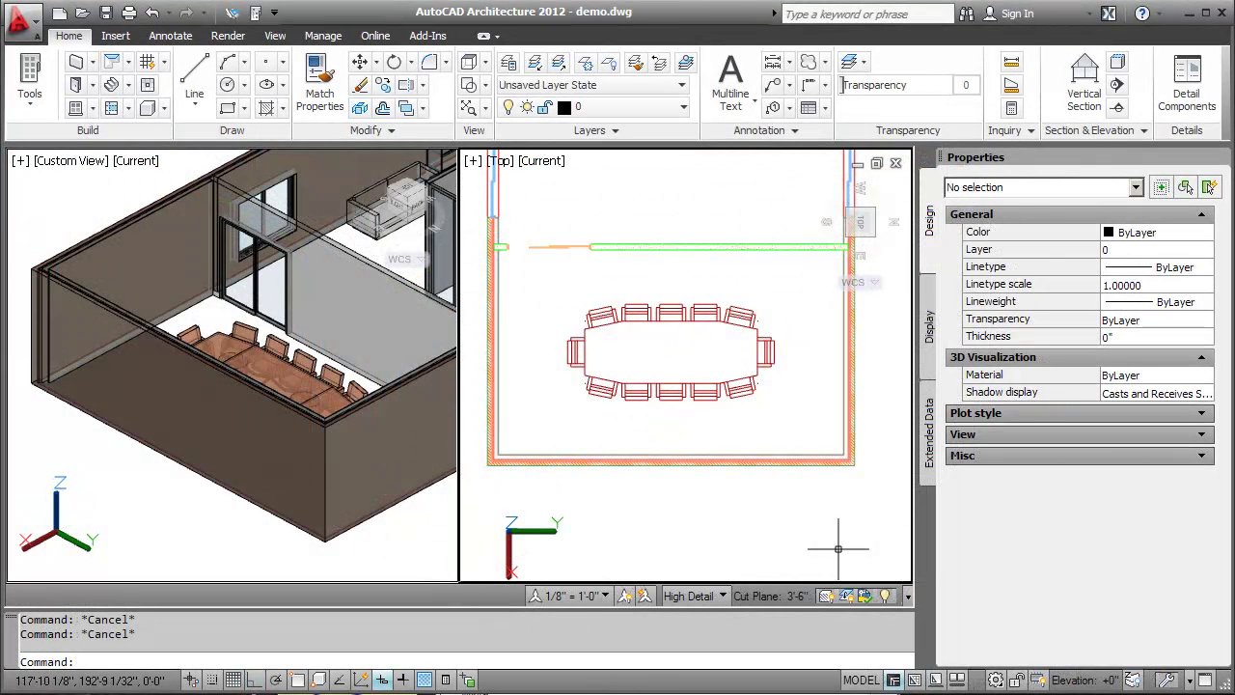
Step: Choose Corner Frame - Picture from the Design palette and pick the conference room's bottom wall
{"action": "left_click", "coordinate": [27, 85]}
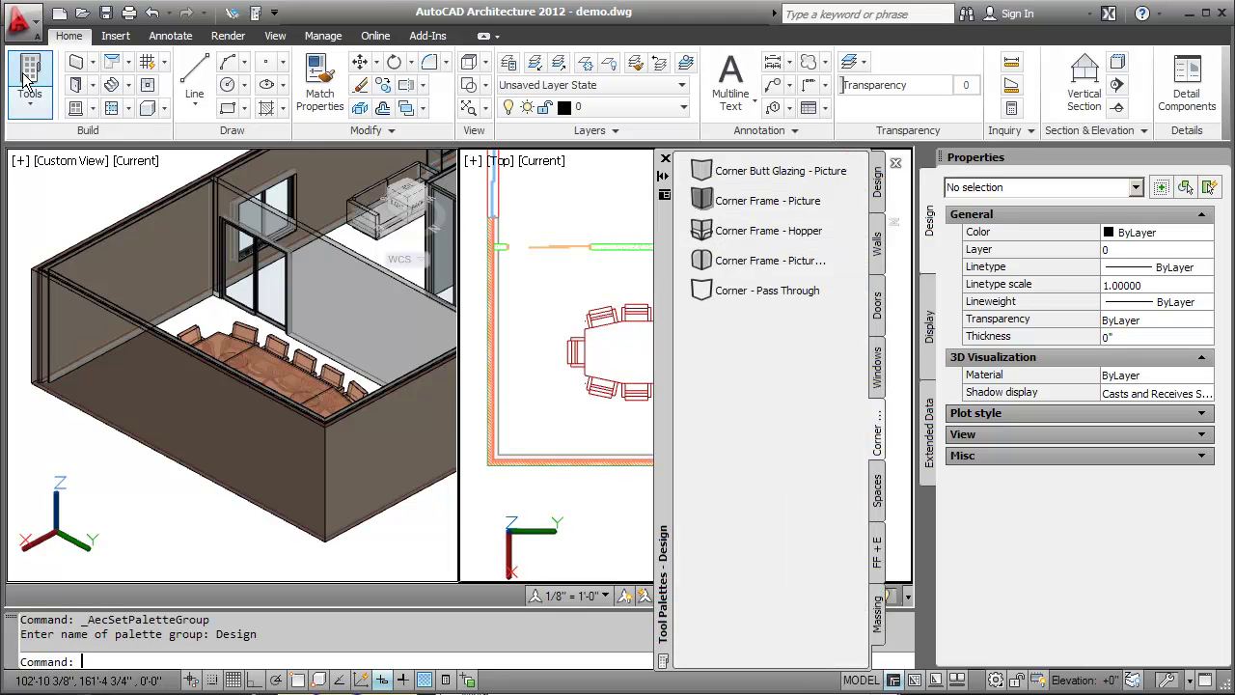
{"action": "left_click", "coordinate": [702, 202]}
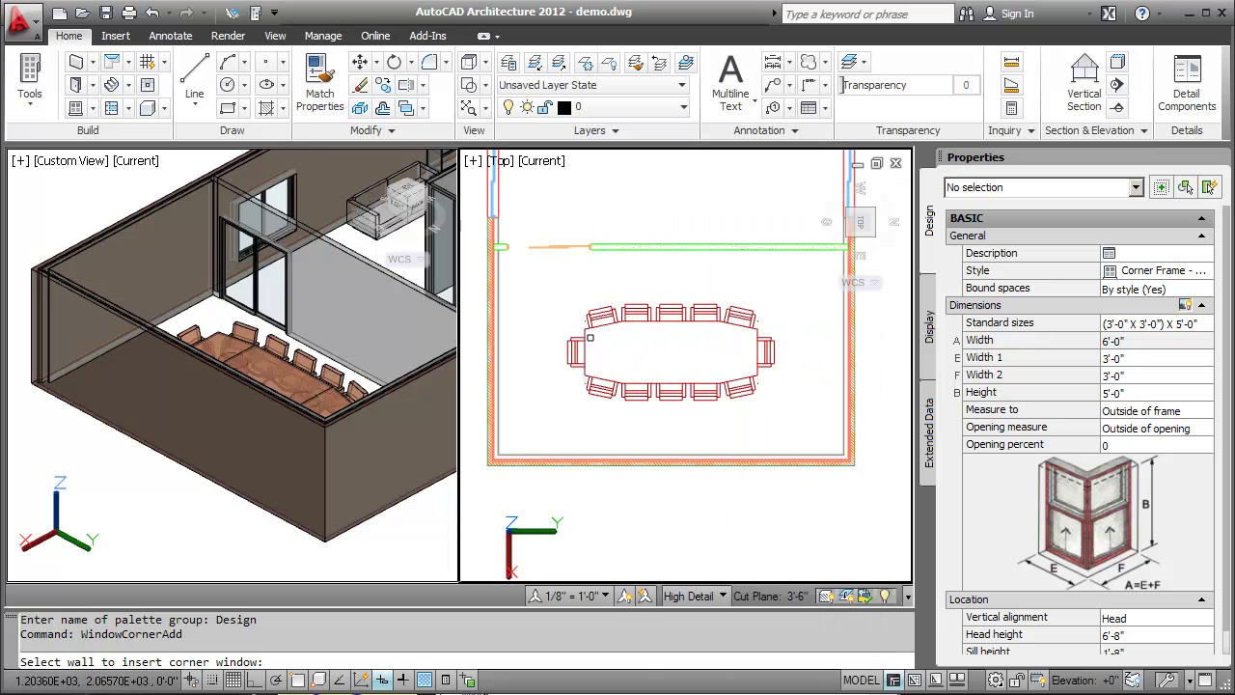
{"action": "left_click", "coordinate": [556, 460]}
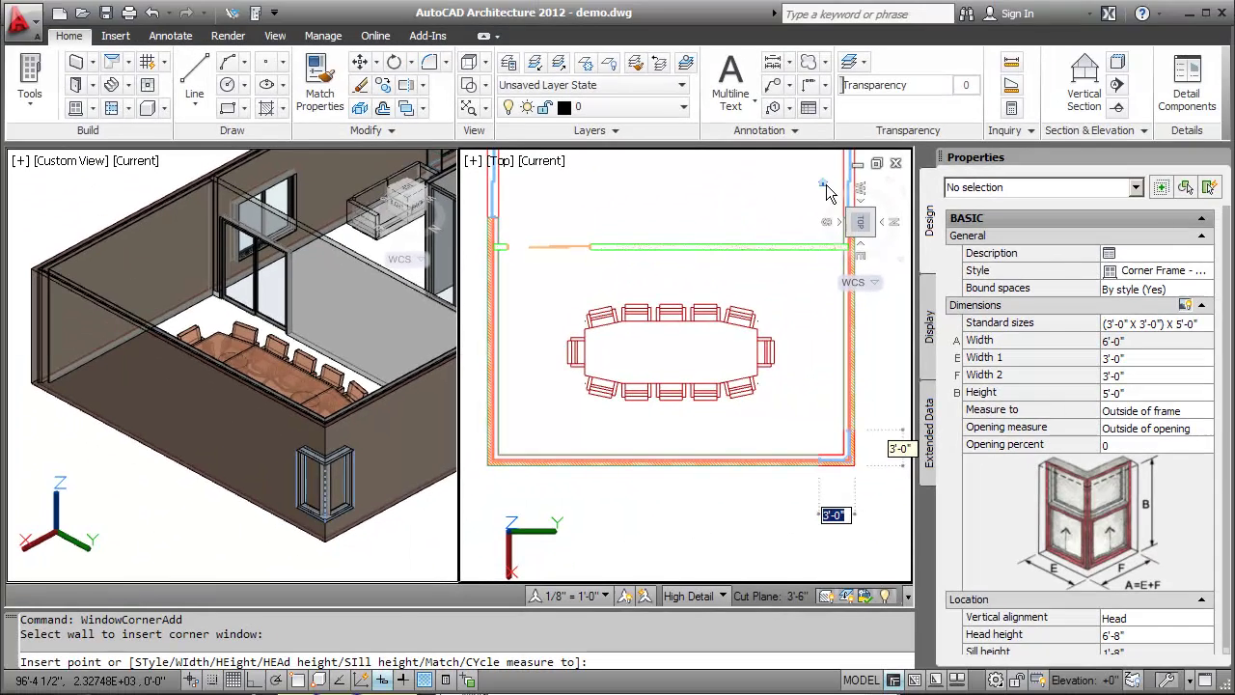
Step: Set the corner window's second leg to 4'-0", giving a 7'-0" overall width
{"action": "left_click", "coordinate": [827, 191]}
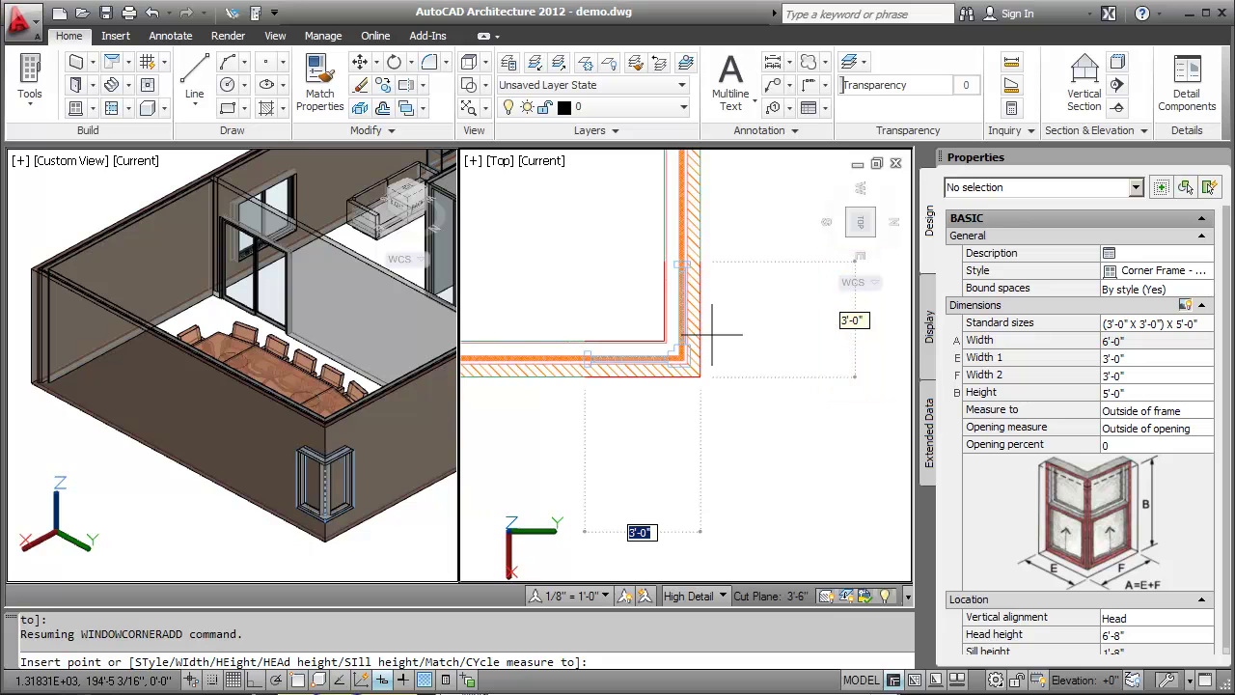
{"action": "key", "text": "Tab"}
{"action": "type", "text": "4'"}
{"action": "key", "text": "Return"}
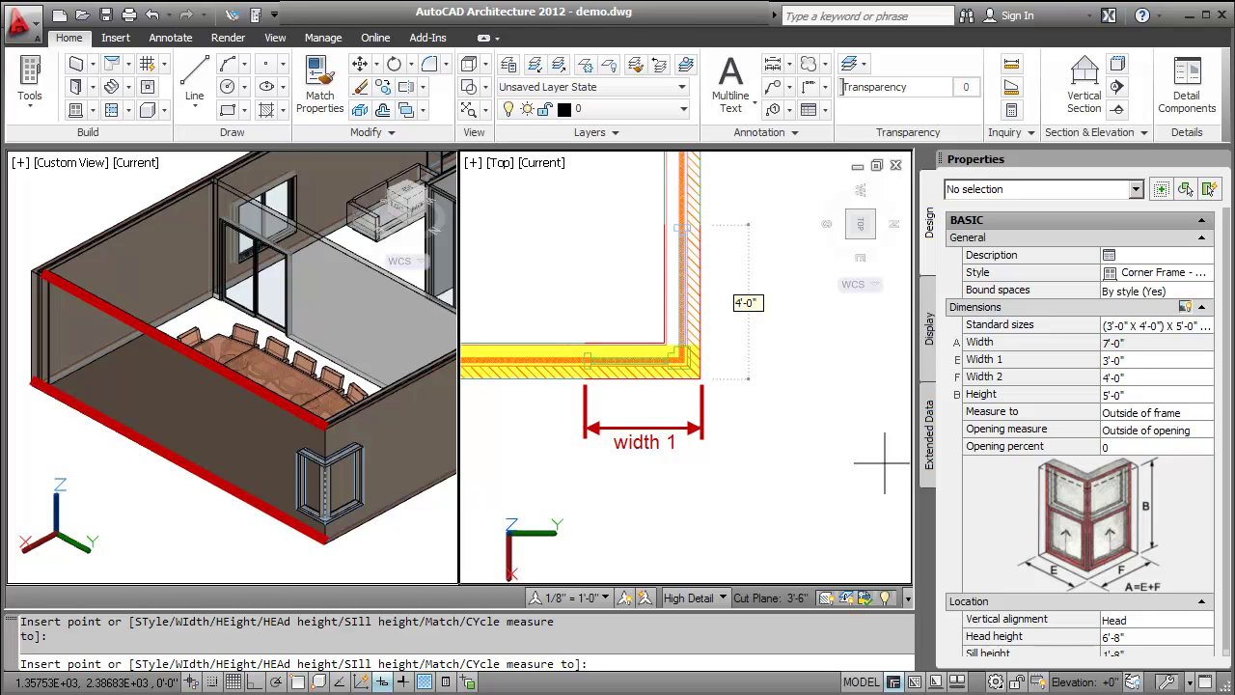
{"action": "key", "text": "Tab"}
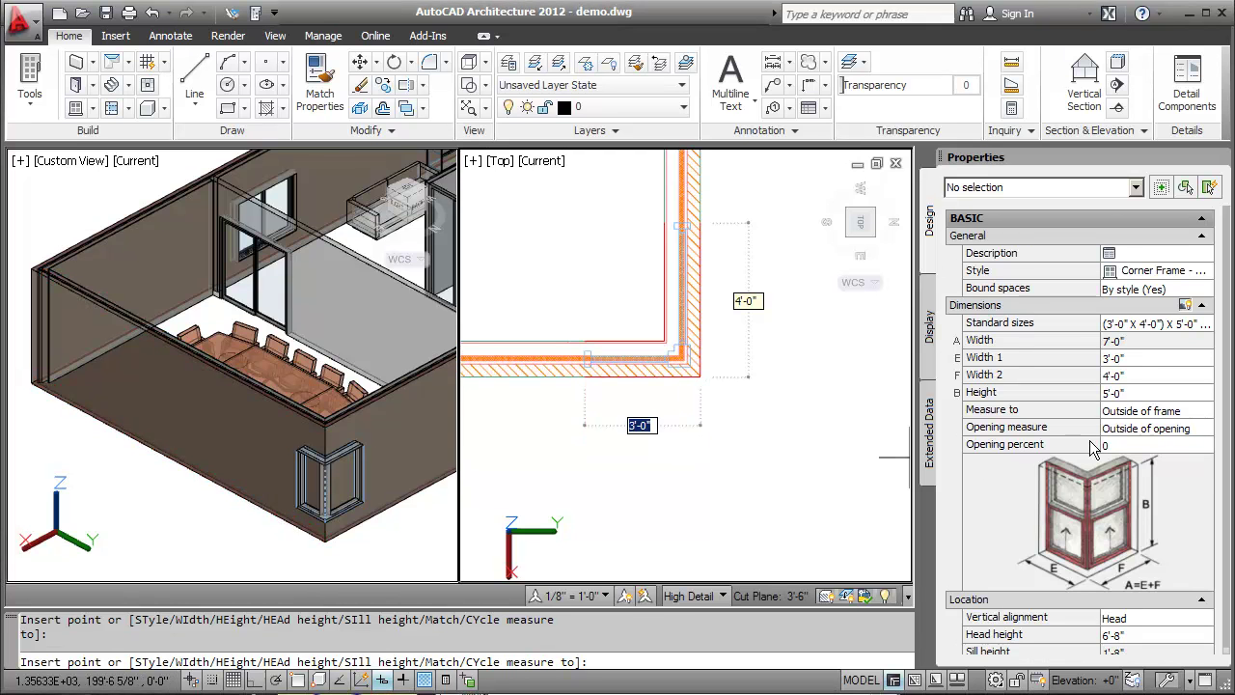
{"action": "left_click", "coordinate": [1210, 433]}
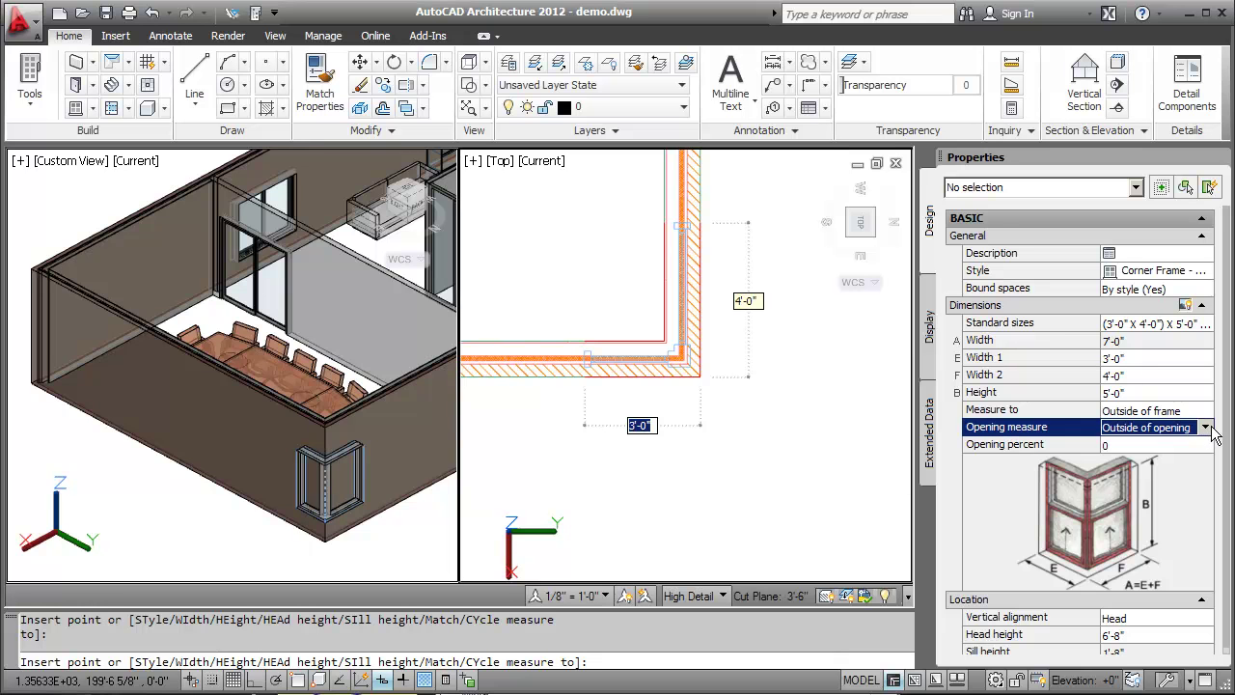
{"action": "left_click", "coordinate": [1207, 429]}
{"action": "left_click", "coordinate": [1192, 445]}
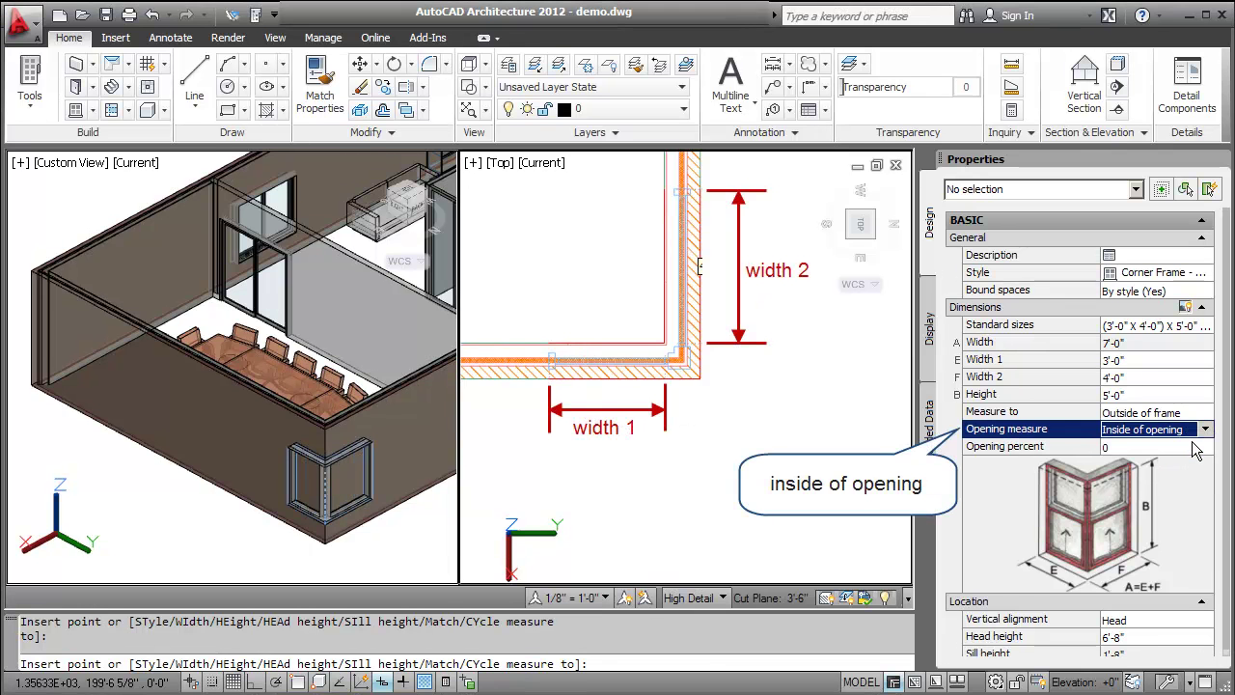
{"action": "left_click", "coordinate": [1205, 429]}
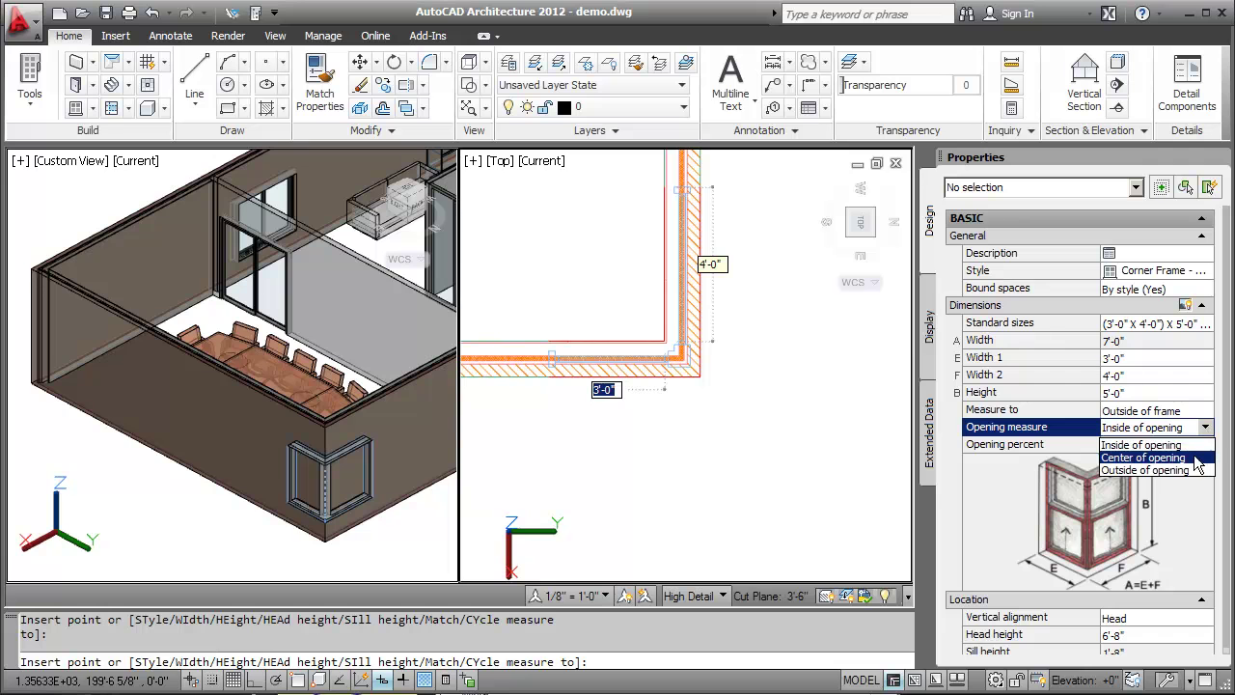
{"action": "left_click", "coordinate": [1197, 458]}
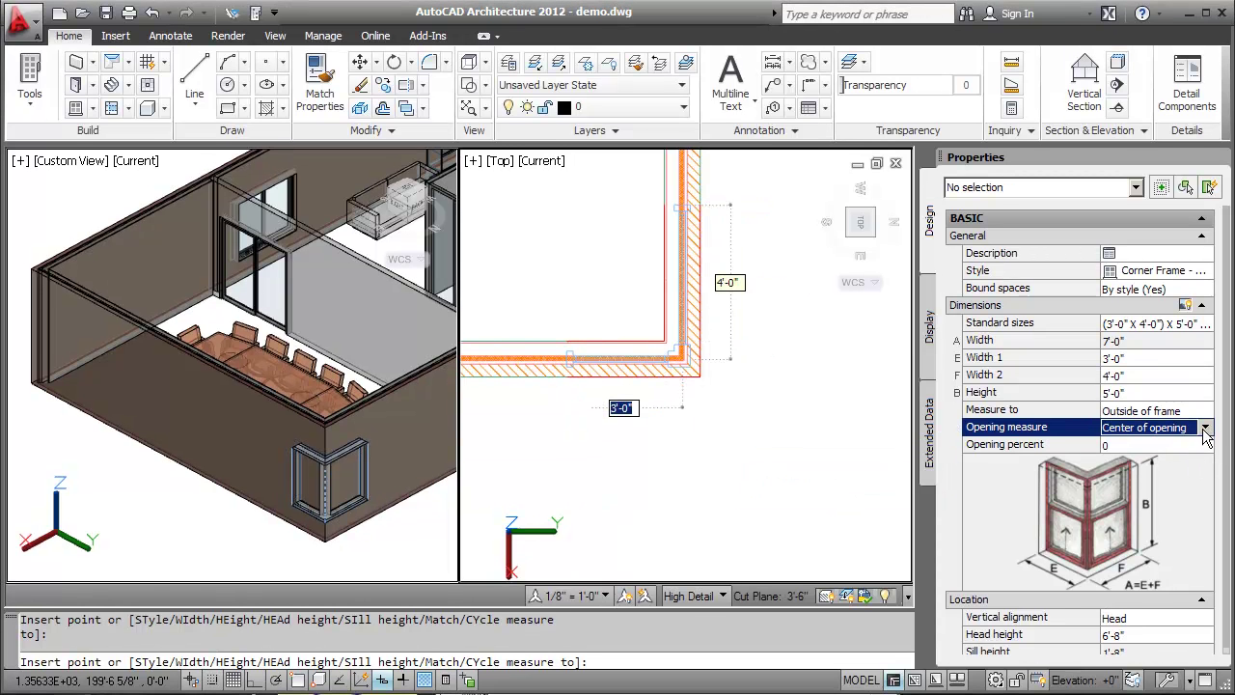
{"action": "left_click", "coordinate": [1205, 428]}
{"action": "left_click", "coordinate": [1202, 473]}
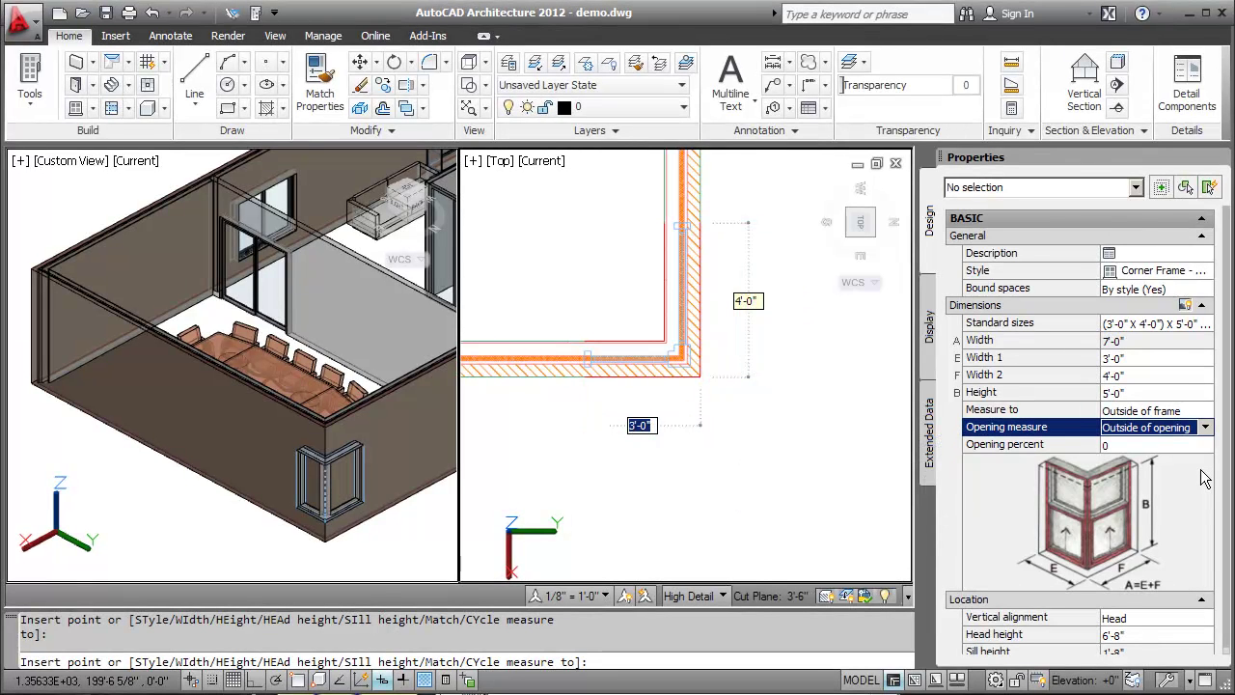
Step: Insert the corner window at the conference room's bottom-right wall corner
{"action": "left_click", "coordinate": [689, 314]}
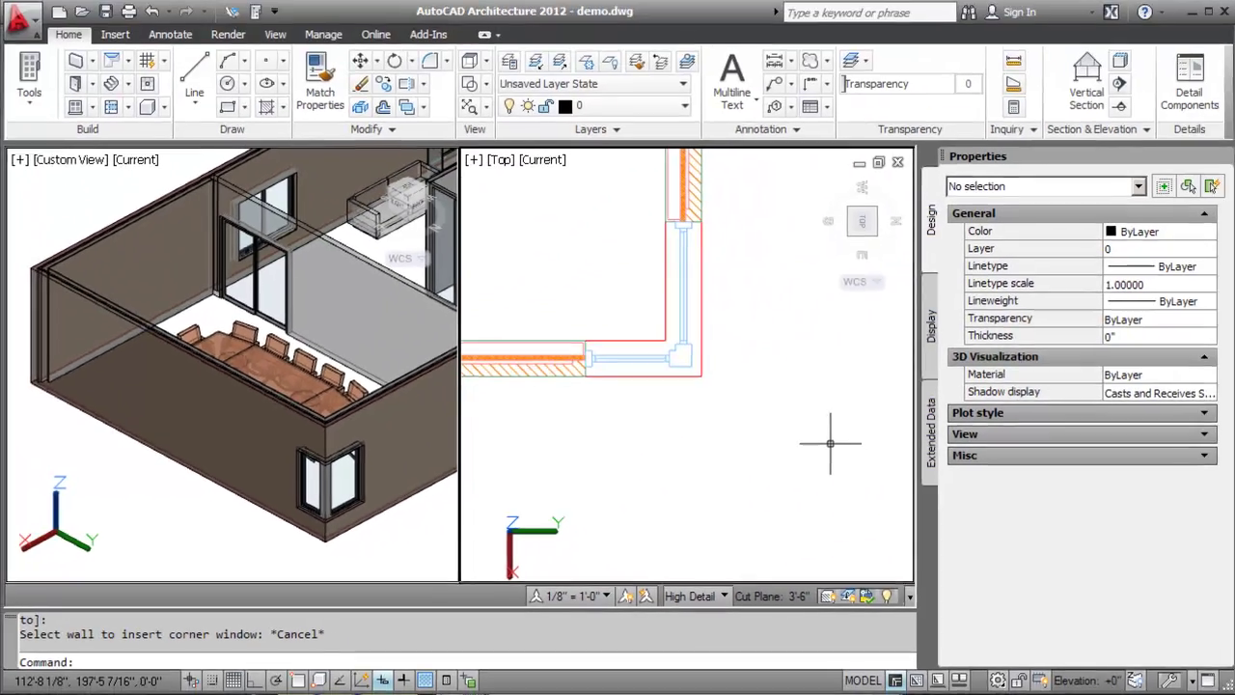
Step: In Style Manager, enable Butt Glazing at Corner for the Corner Frame window style
{"action": "left_click", "coordinate": [323, 36]}
{"action": "left_click", "coordinate": [569, 87]}
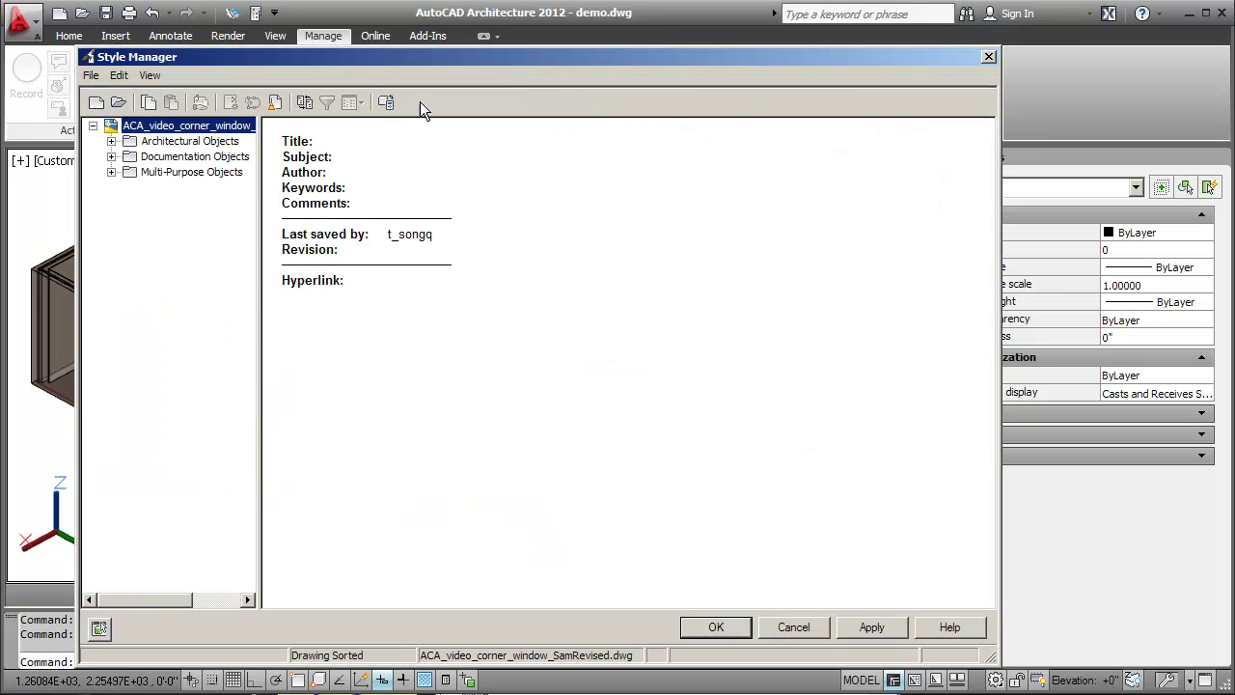
{"action": "left_click", "coordinate": [112, 141]}
{"action": "left_click", "coordinate": [130, 450]}
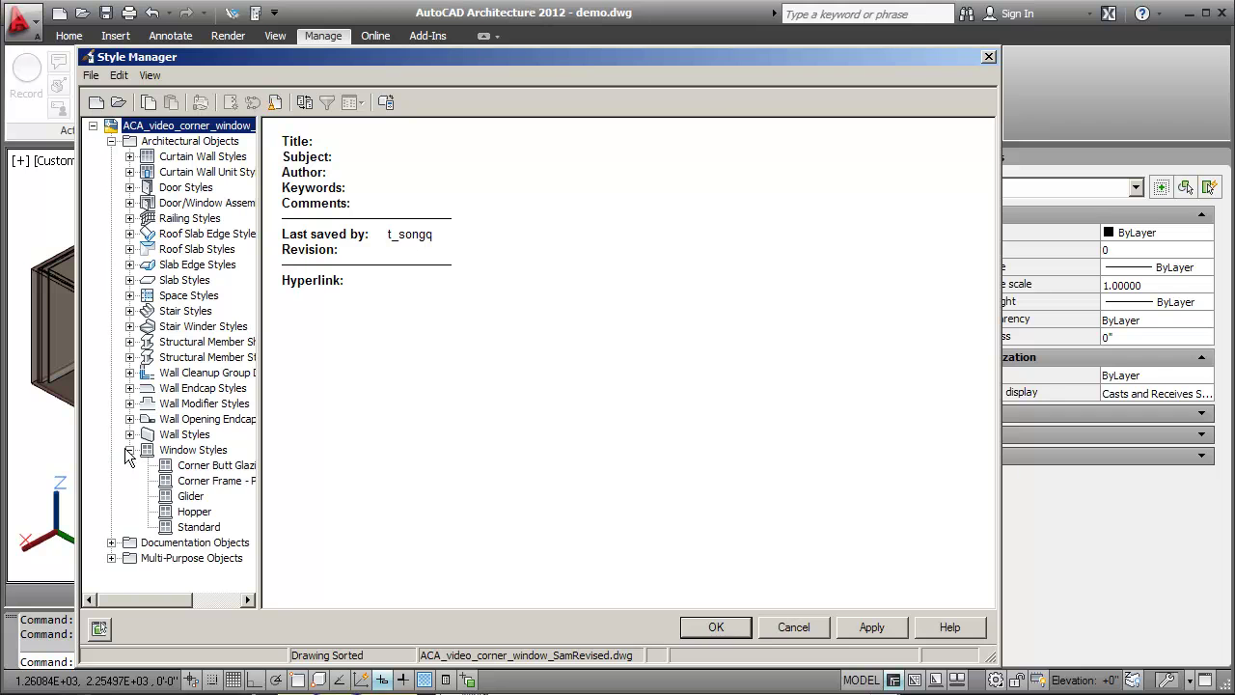
{"action": "left_click", "coordinate": [192, 483]}
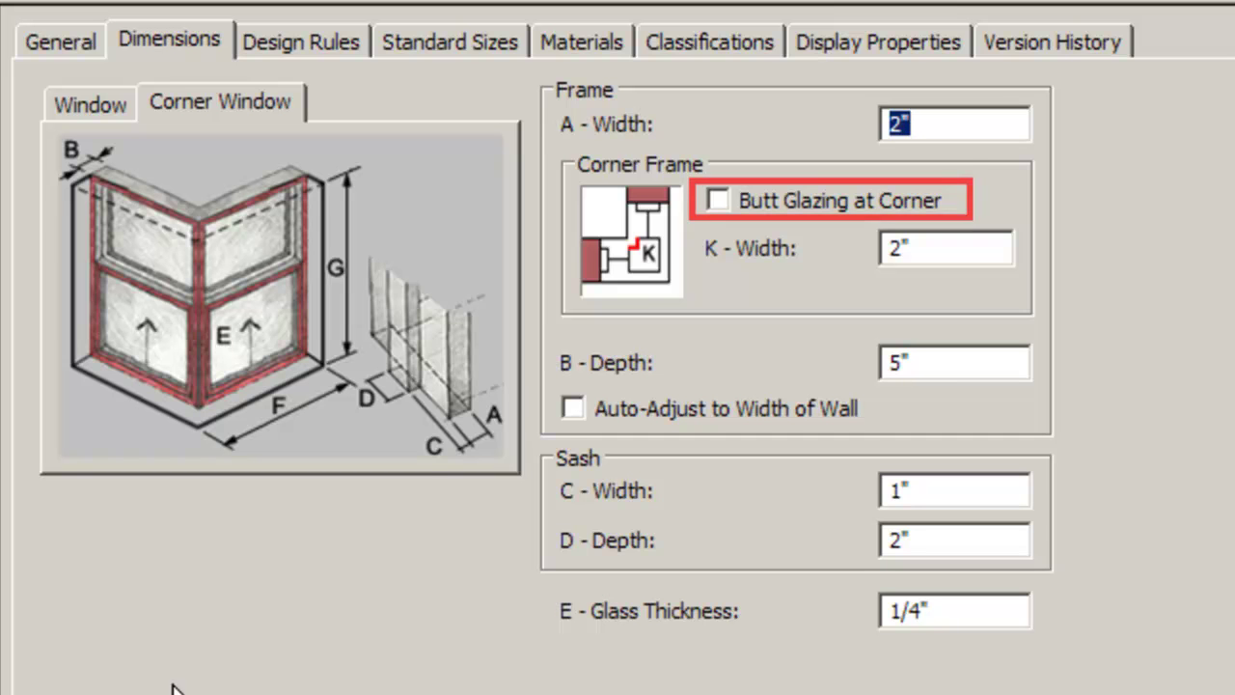
{"action": "left_click", "coordinate": [739, 200]}
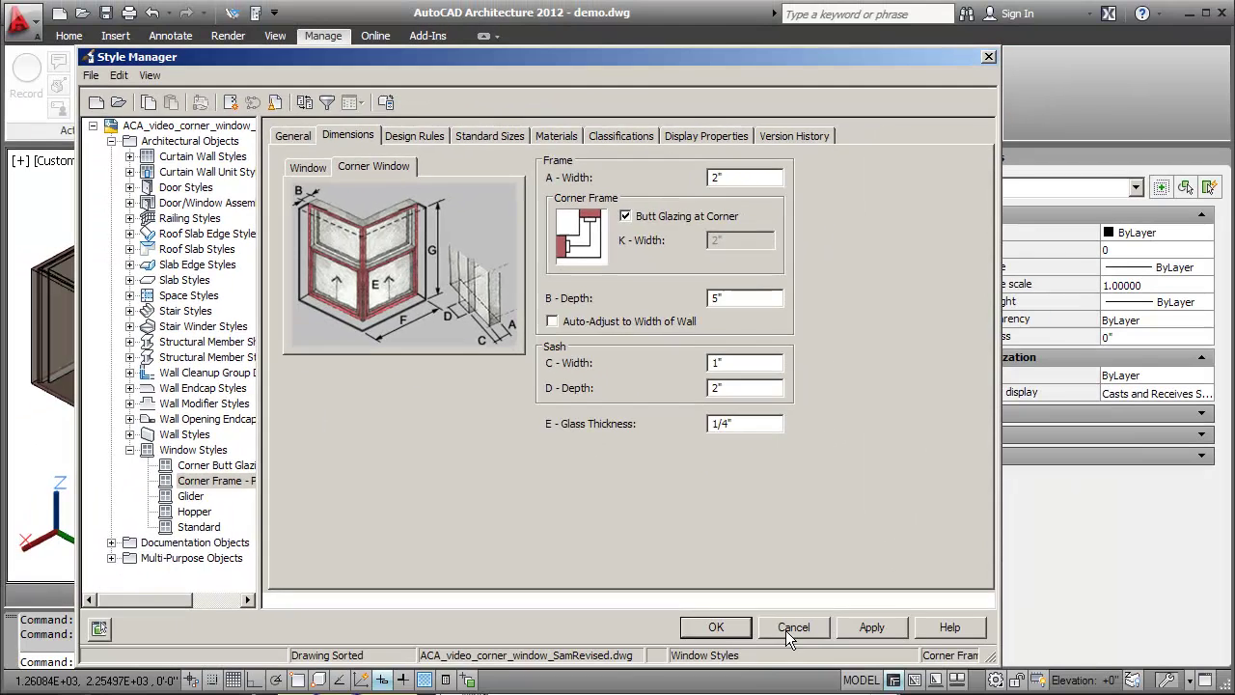
{"action": "left_click", "coordinate": [717, 628]}
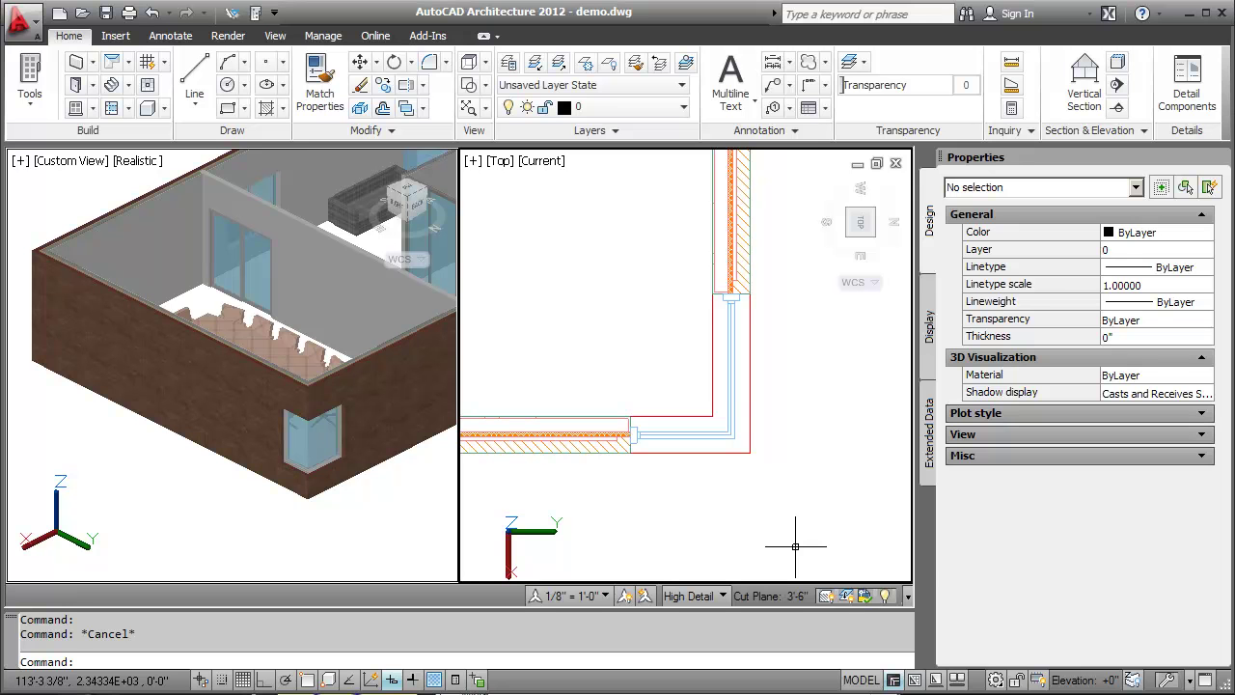
Step: Flip the corner window and move it back to the wall corner
{"action": "left_click", "coordinate": [685, 435]}
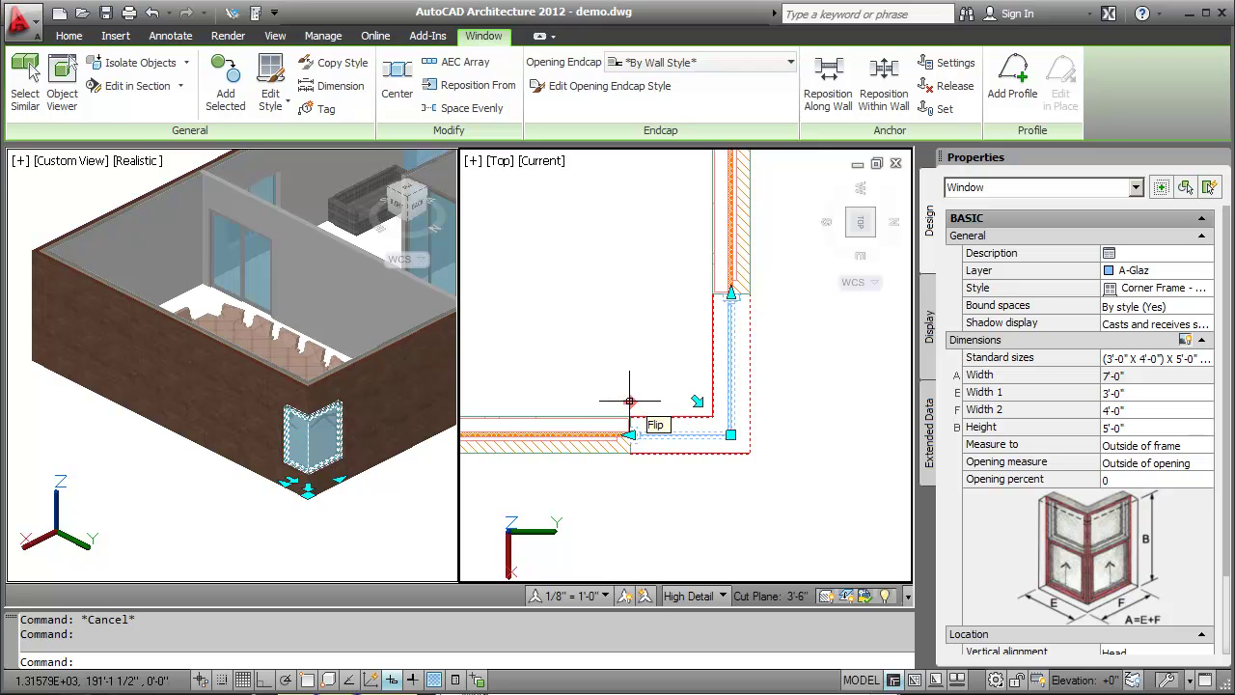
{"action": "left_click", "coordinate": [630, 400]}
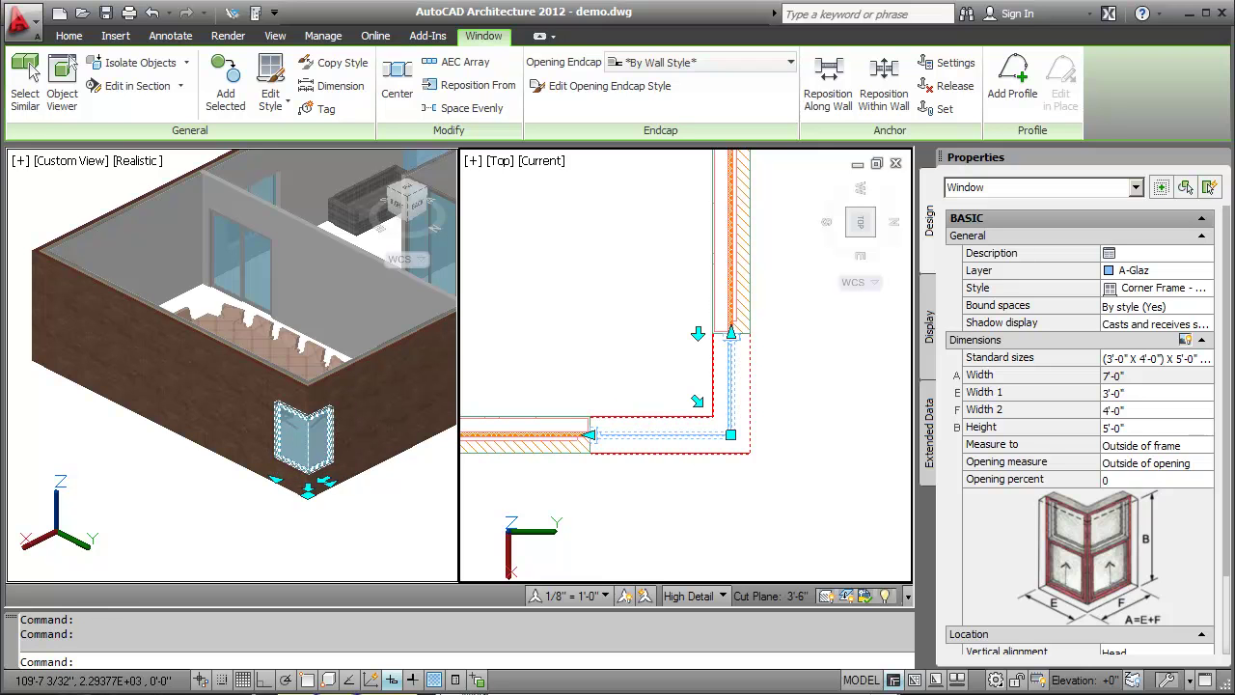
{"action": "left_click", "coordinate": [731, 435]}
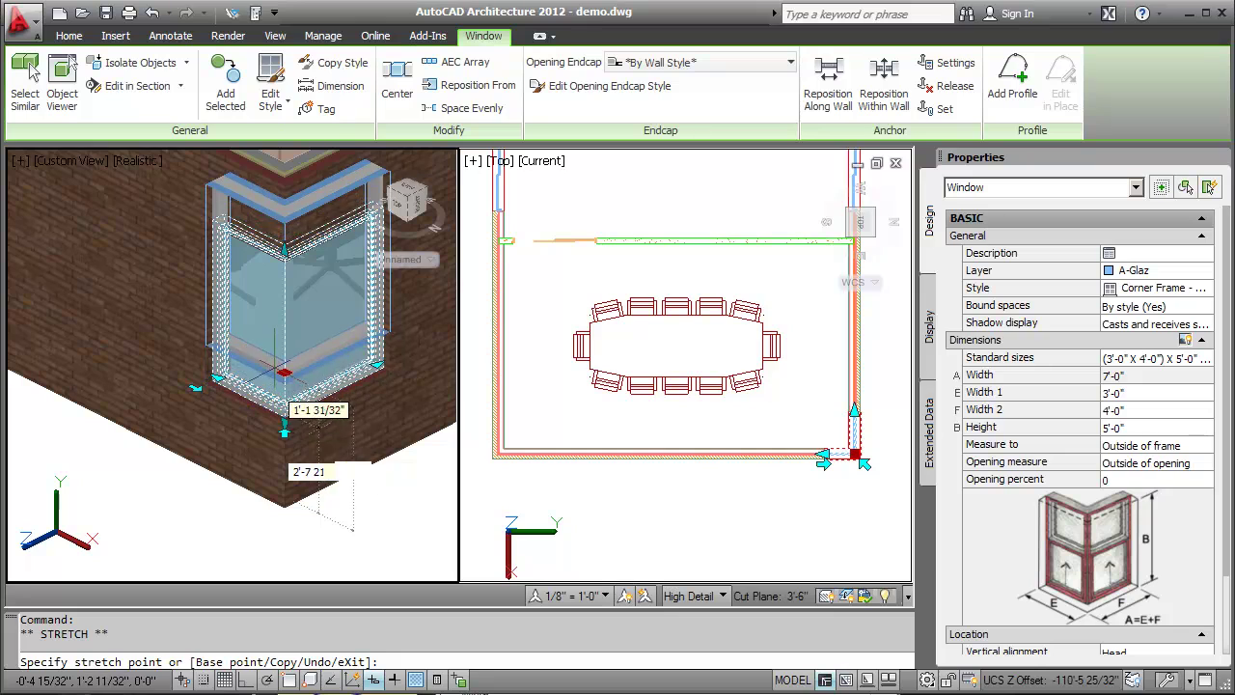
{"action": "left_click", "coordinate": [285, 452]}
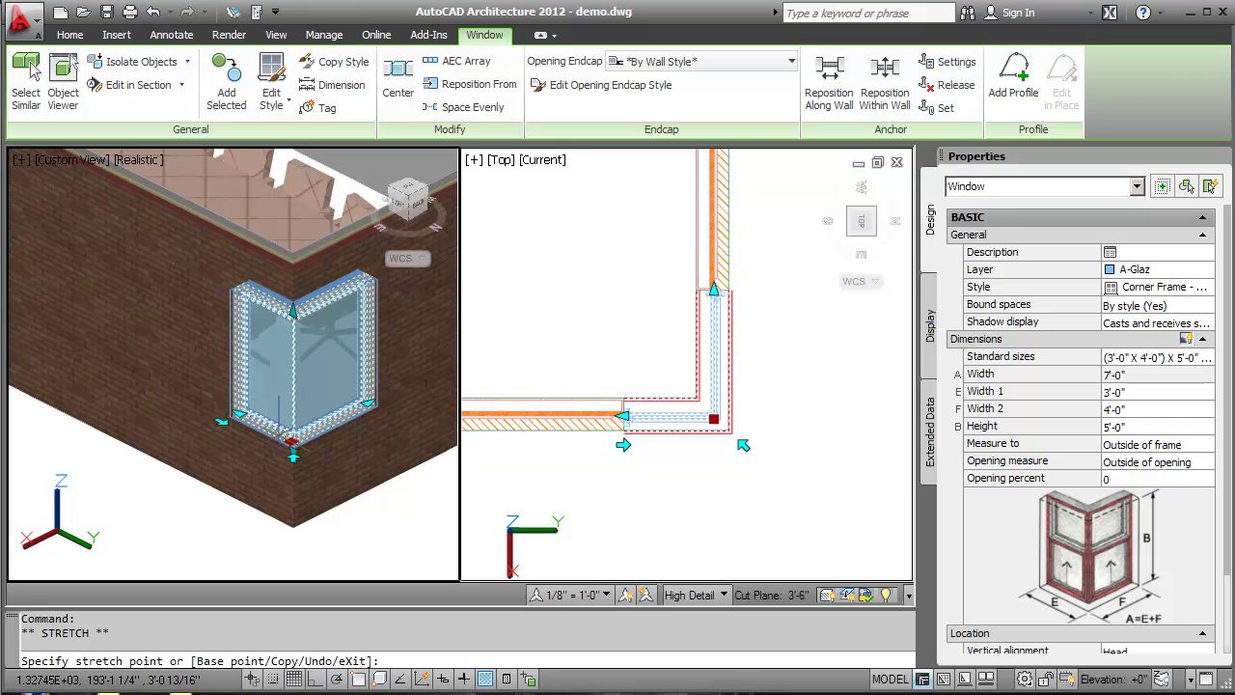
{"action": "left_click", "coordinate": [716, 420]}
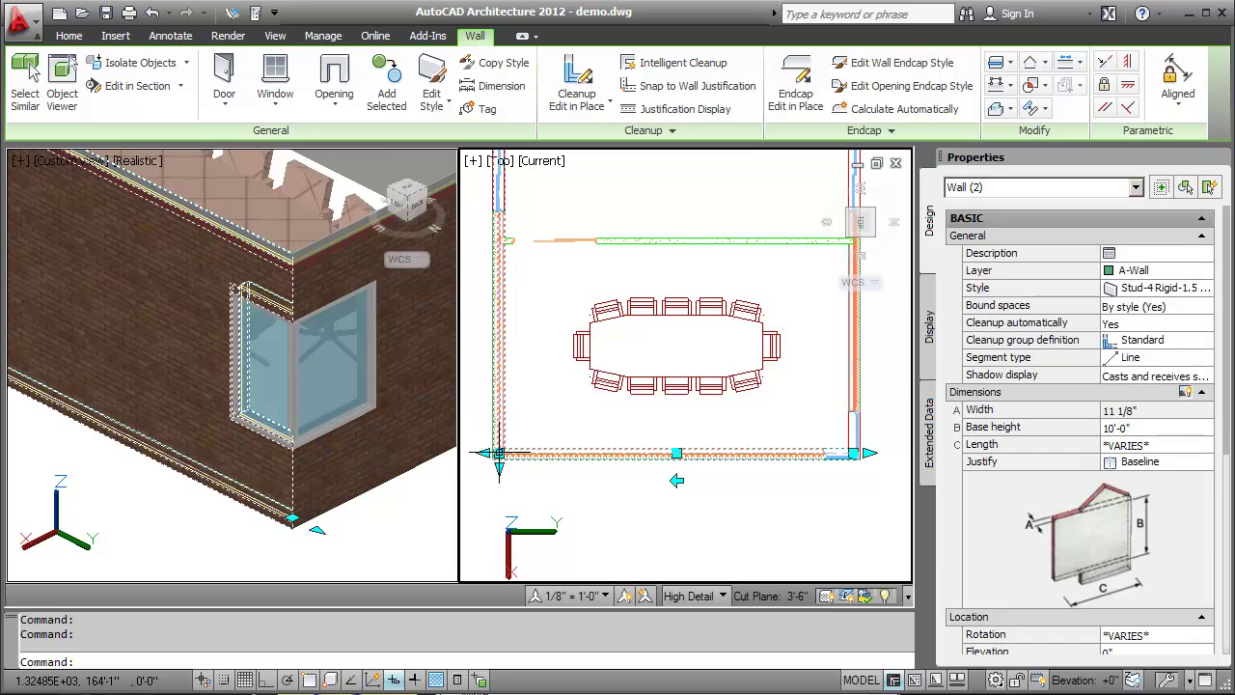
Step: Drag the bottom wall's left end lower so the wall runs at an angle
{"action": "left_click", "coordinate": [499, 452]}
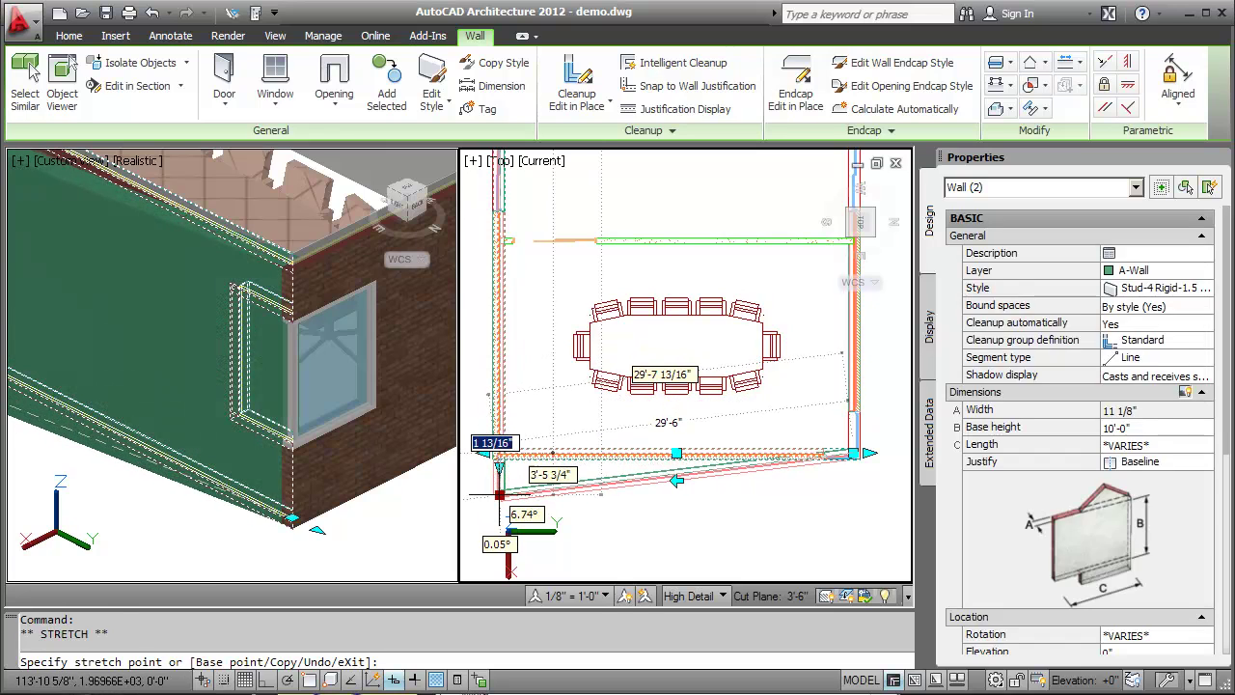
{"action": "left_click", "coordinate": [499, 495]}
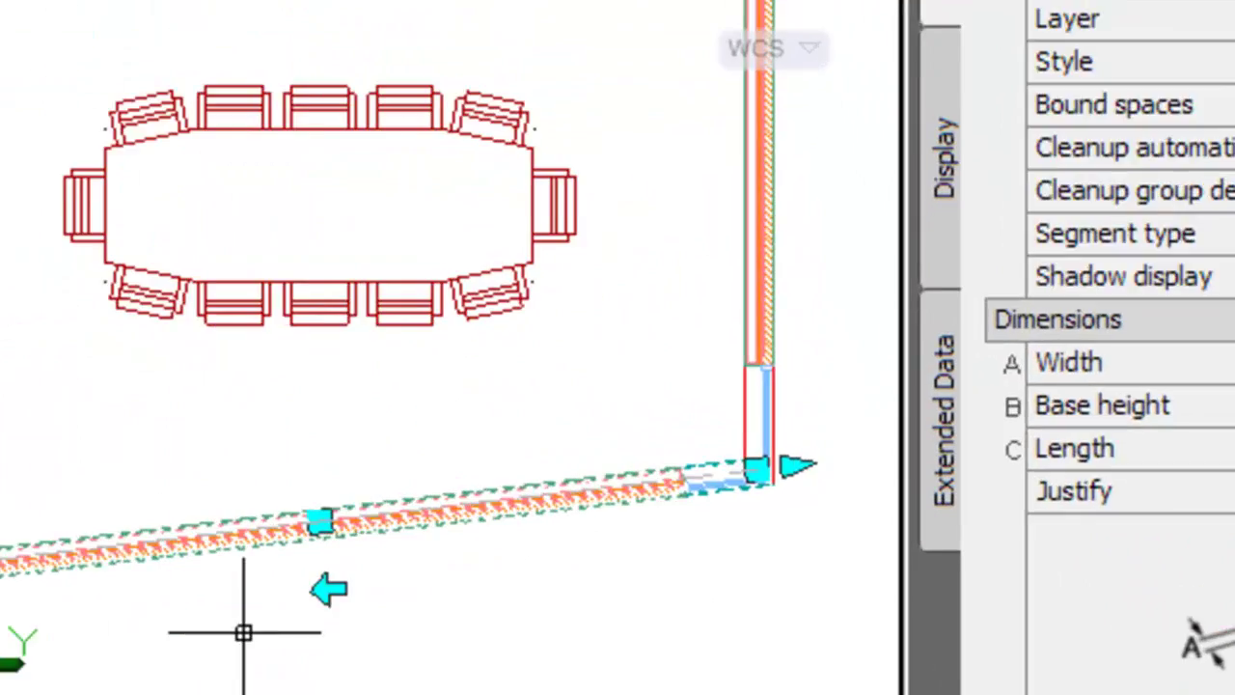
{"action": "key", "text": "Escape"}
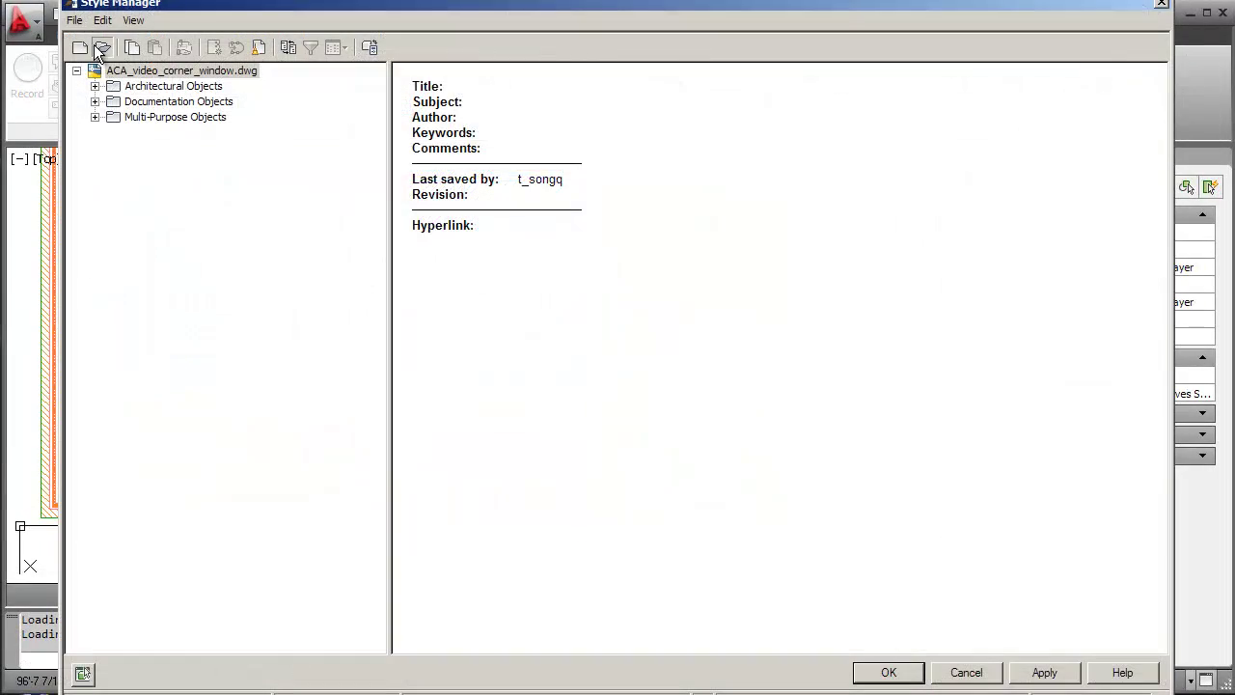
Step: Look over the Property Set Definitions in Style Manager, then close it with OK
{"action": "left_click", "coordinate": [101, 49]}
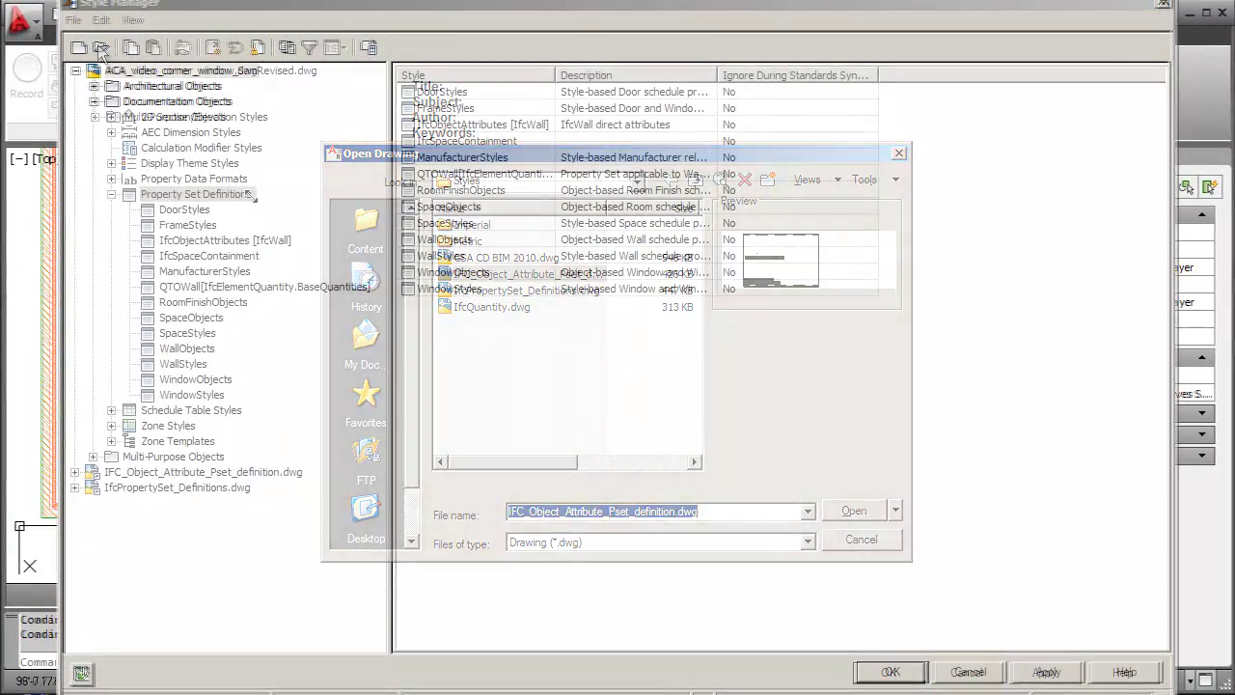
{"action": "left_click", "coordinate": [251, 196]}
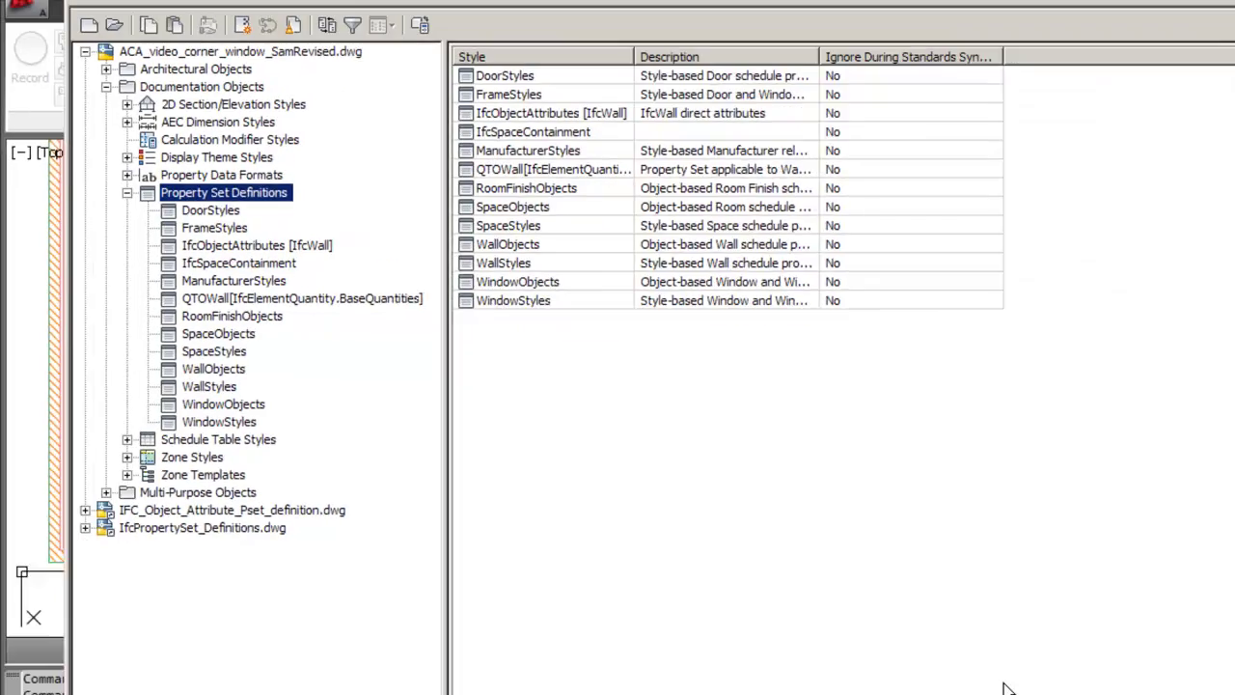
{"action": "left_click", "coordinate": [910, 676]}
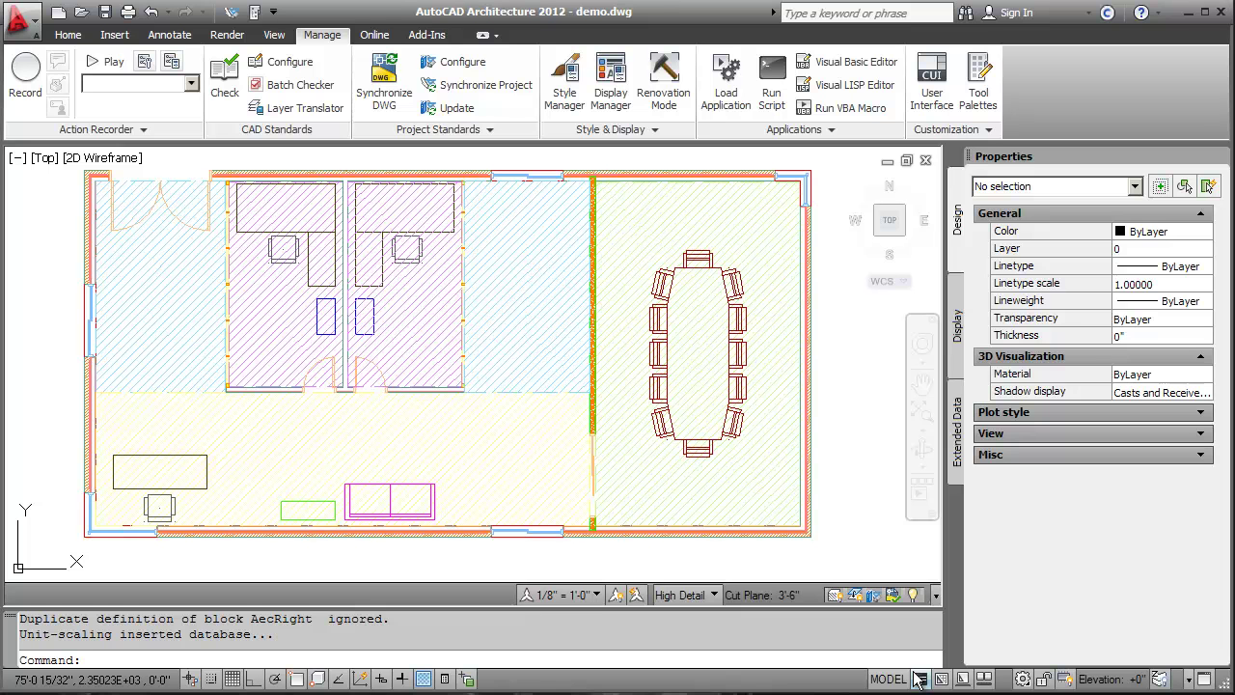
Step: Attach the IFC wall property sets to the plan's right-hand wall
{"action": "left_click", "coordinate": [804, 456]}
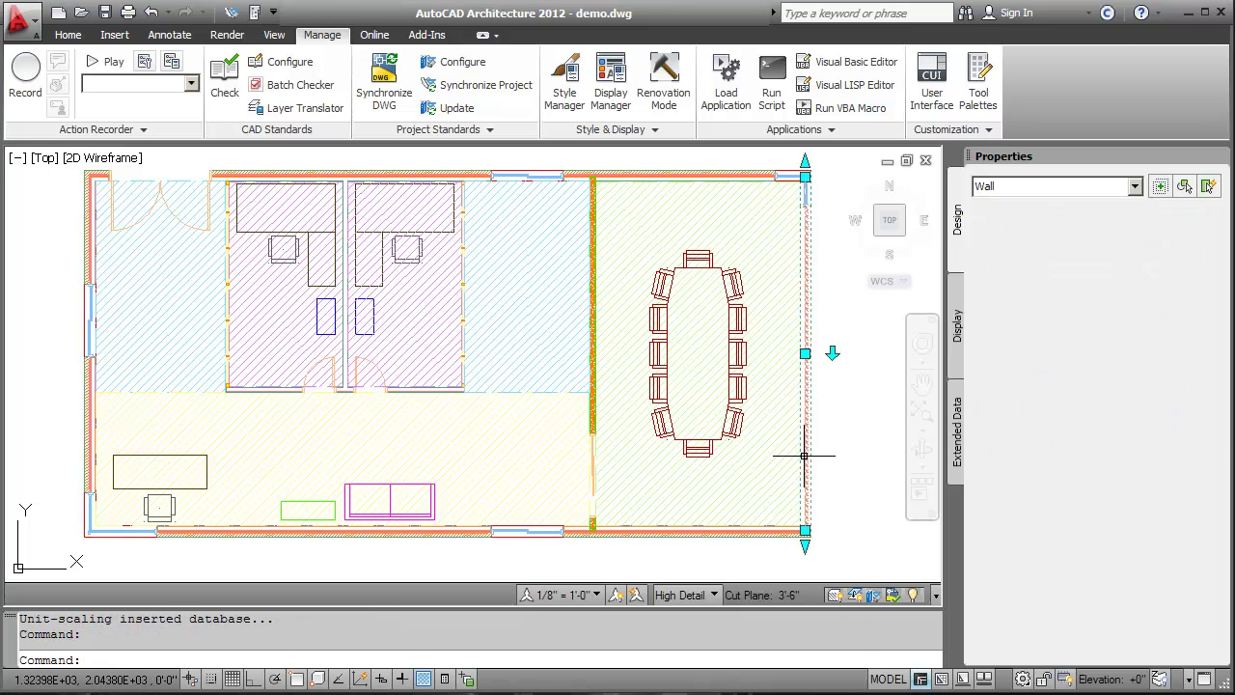
{"action": "left_click", "coordinate": [959, 433]}
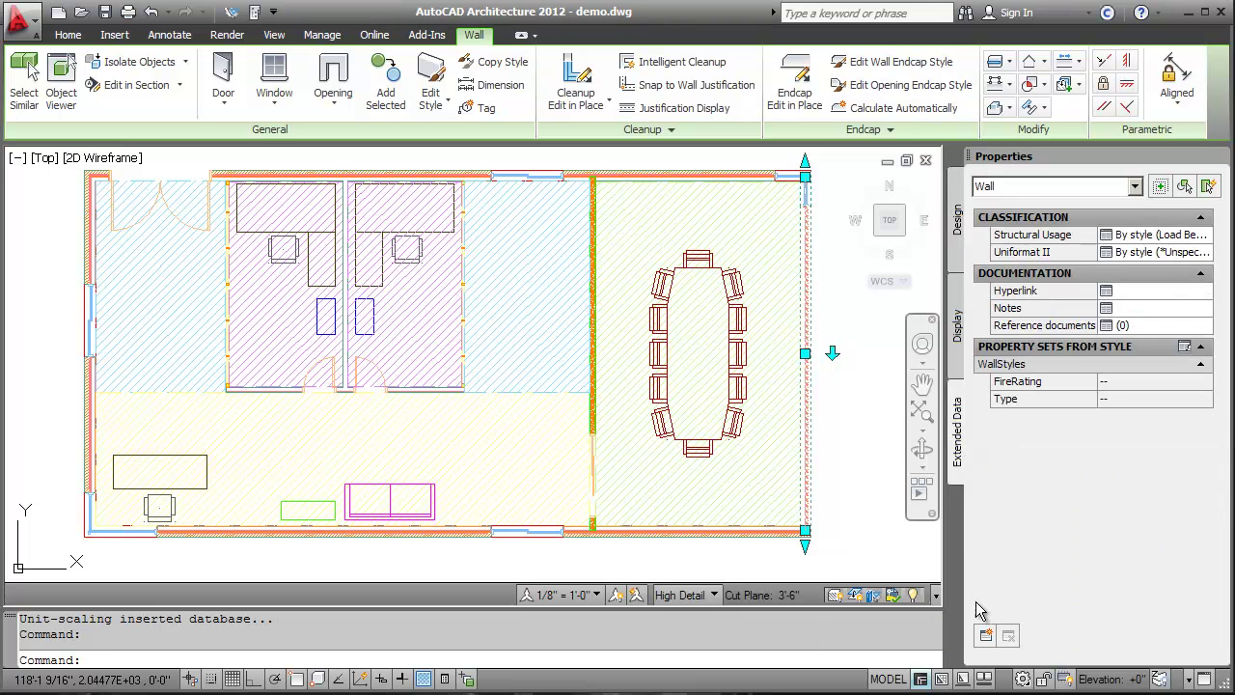
{"action": "left_click", "coordinate": [987, 637]}
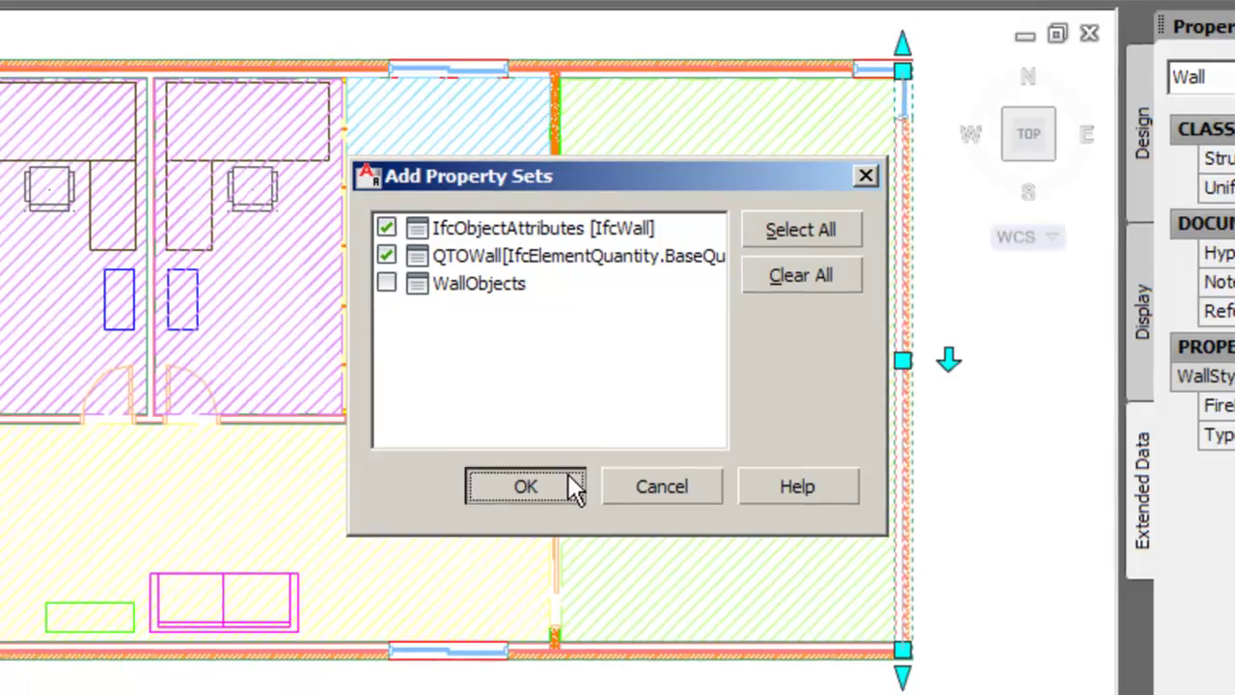
{"action": "left_click", "coordinate": [568, 487]}
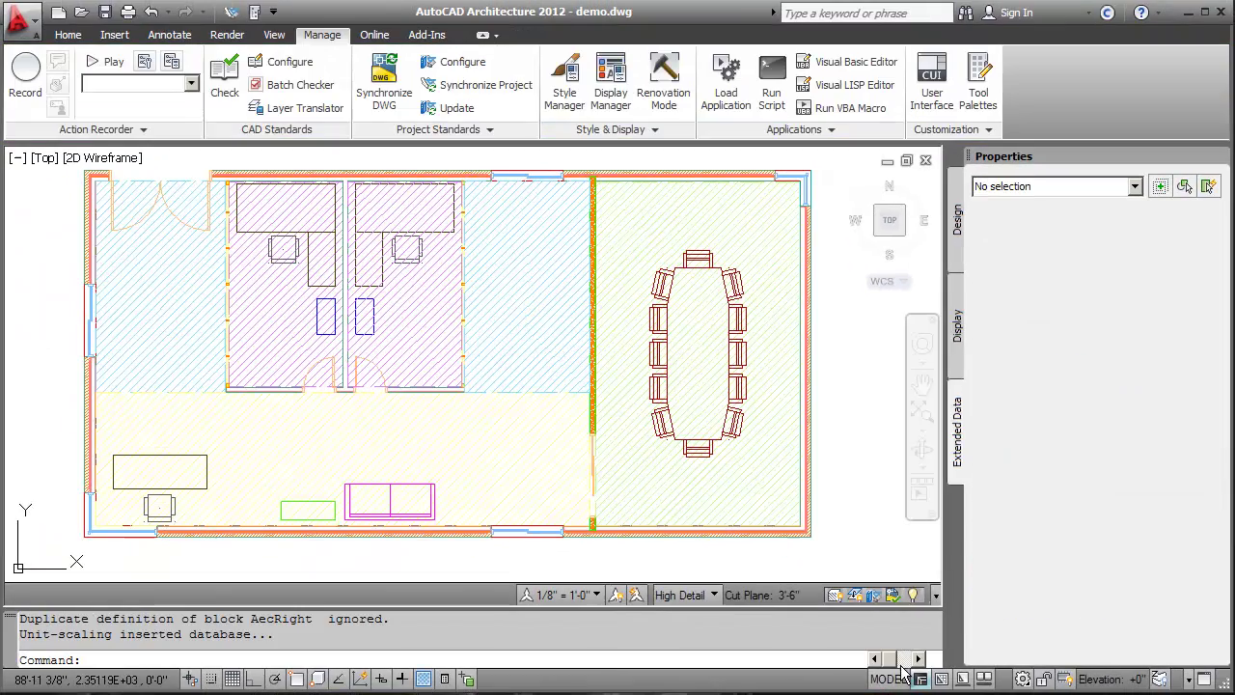
Step: Add the SpaceObjects property set, excluding RoomFinishObjects, to the conference room space
{"action": "left_click", "coordinate": [759, 496]}
{"action": "left_click", "coordinate": [987, 637]}
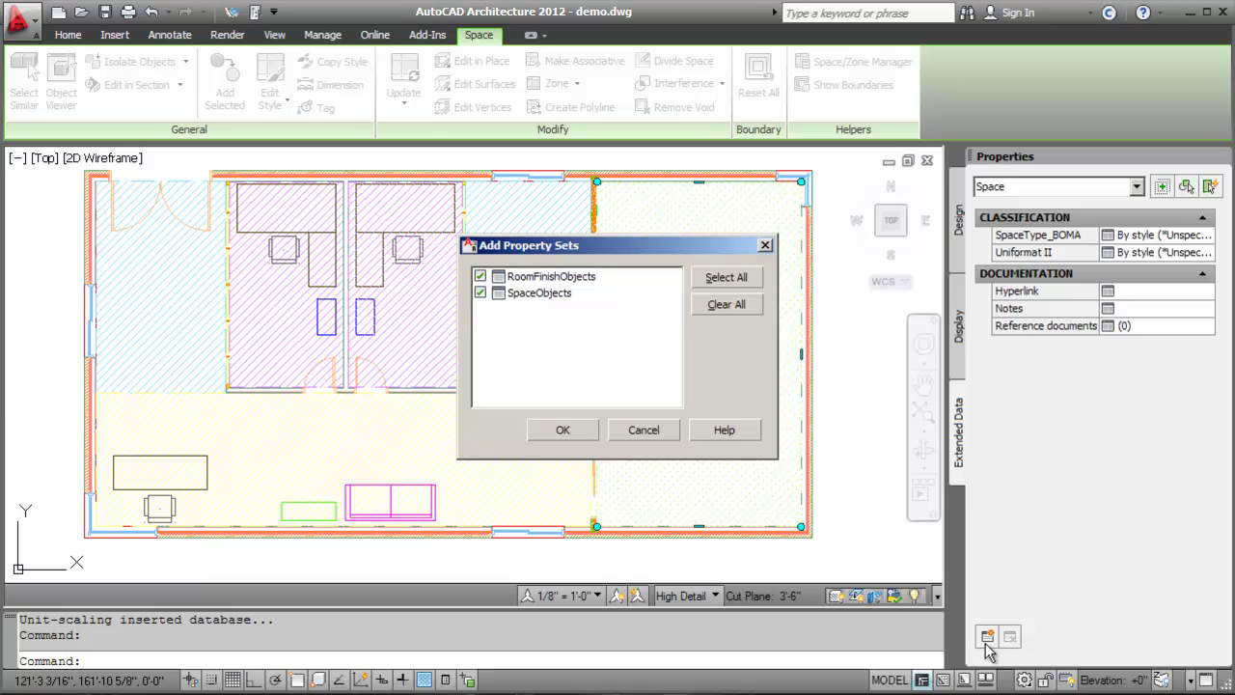
{"action": "left_click", "coordinate": [480, 276]}
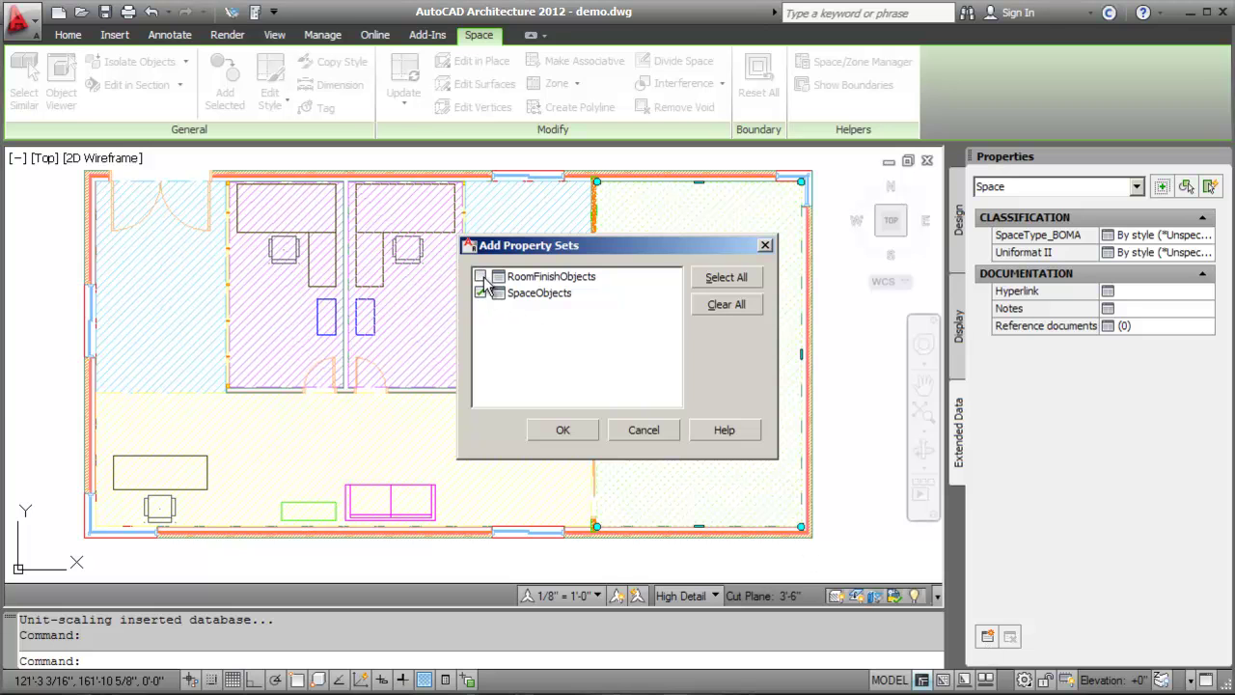
{"action": "left_click", "coordinate": [563, 429]}
{"action": "key", "text": "Escape"}
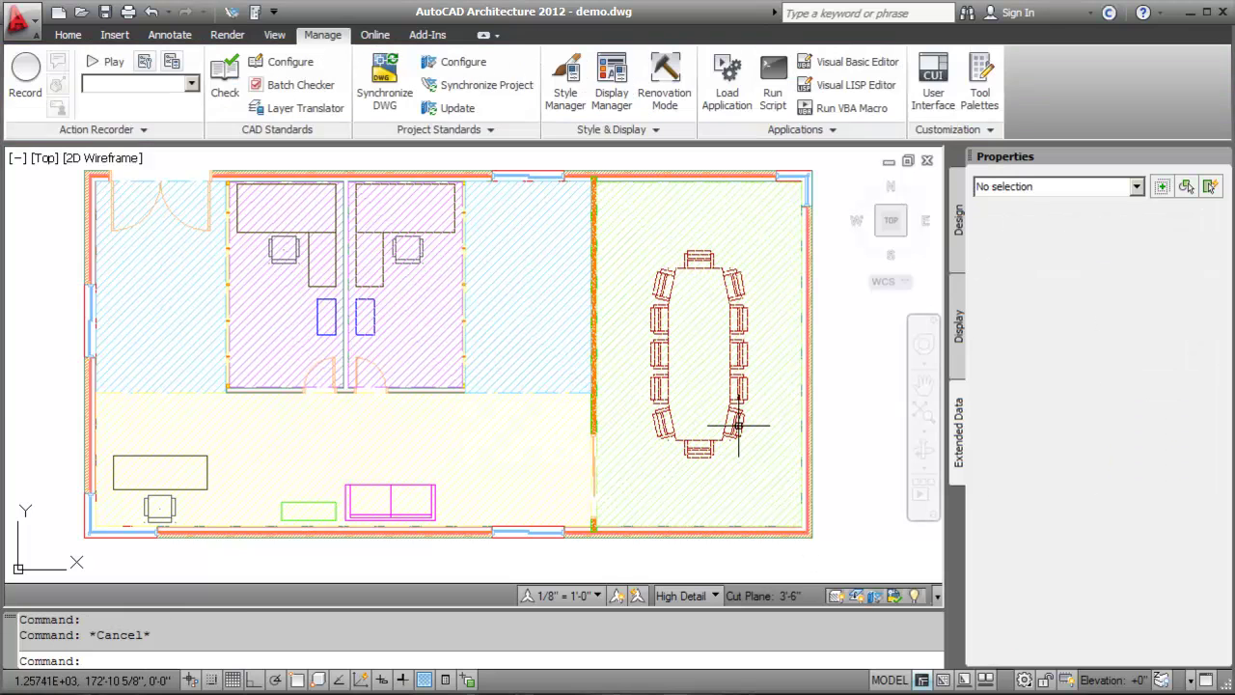
Step: Attach the IfcSpaceContainment property set to the conference table block
{"action": "left_click", "coordinate": [724, 417]}
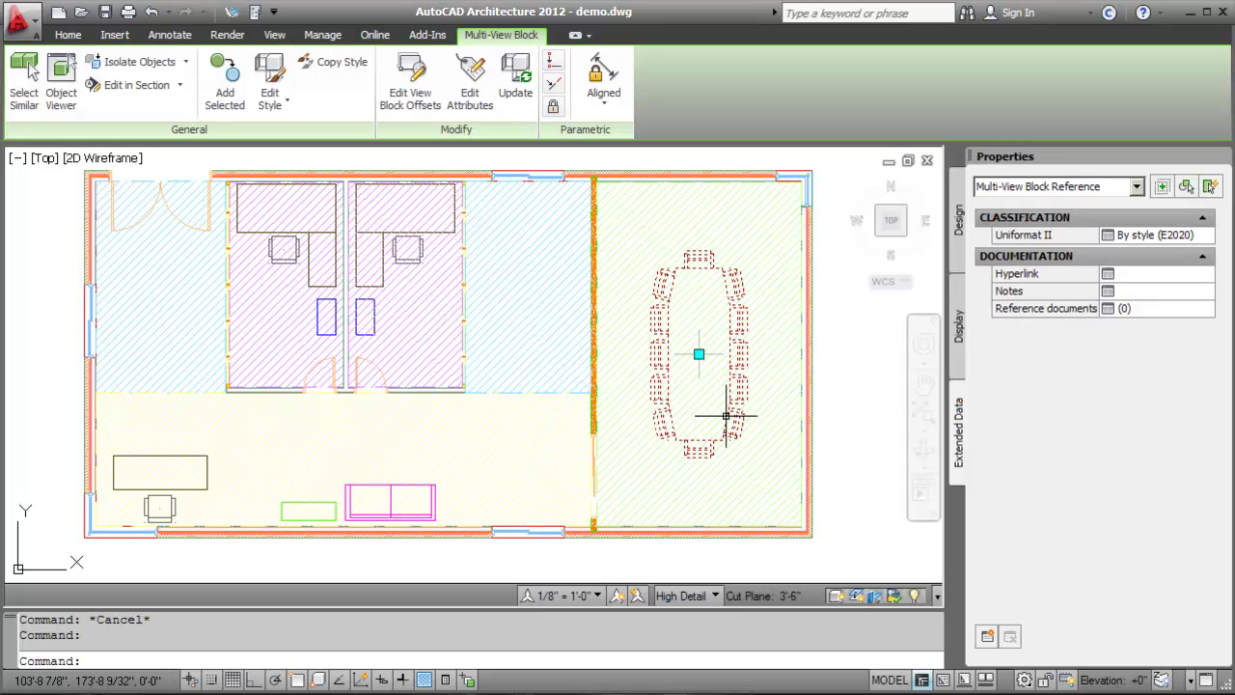
{"action": "left_click", "coordinate": [987, 636]}
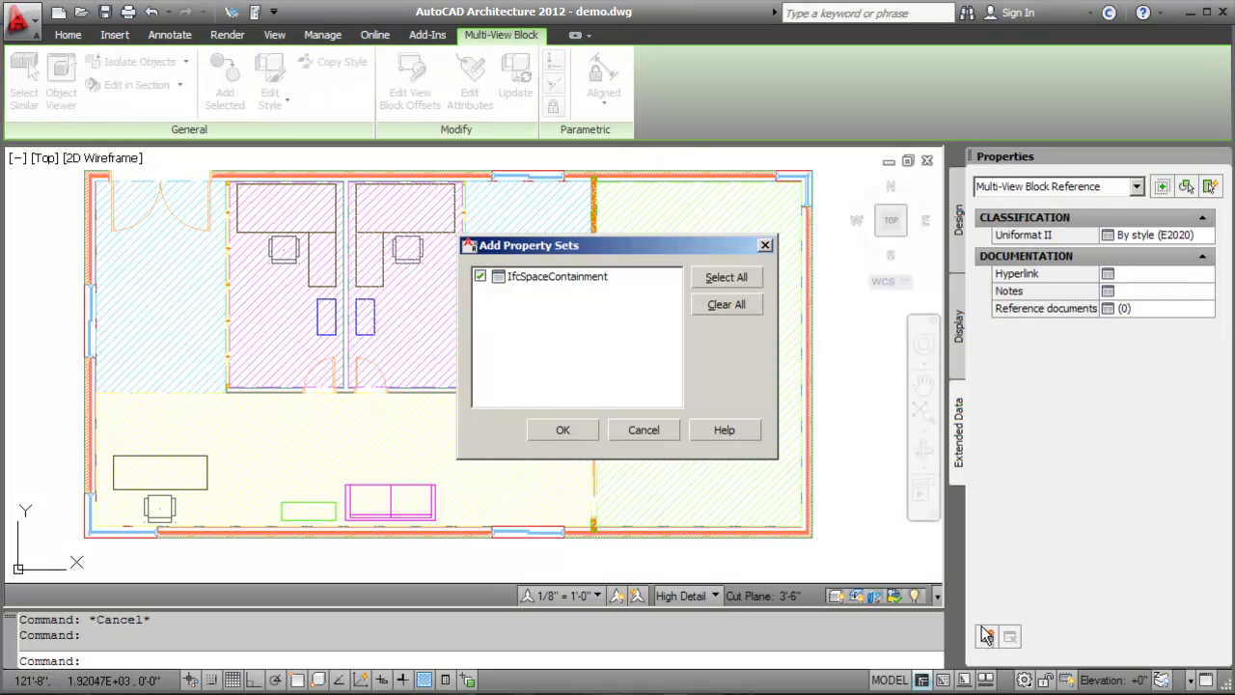
{"action": "left_click", "coordinate": [572, 437]}
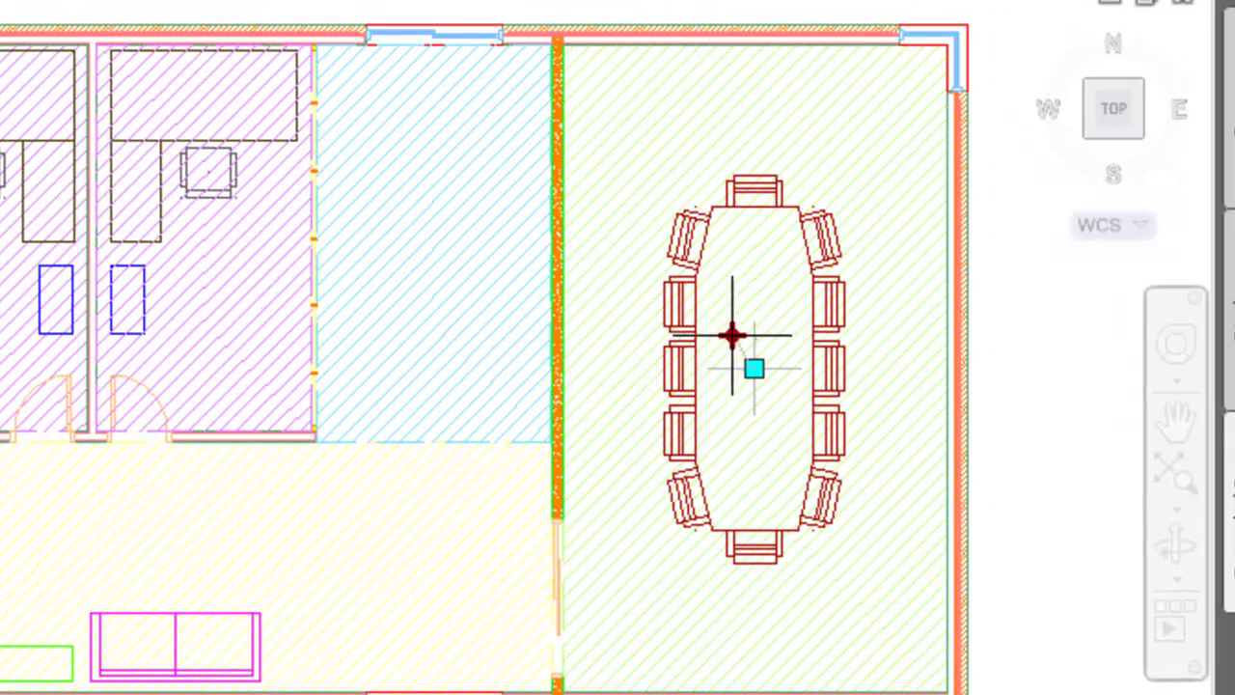
{"action": "left_click", "coordinate": [633, 332]}
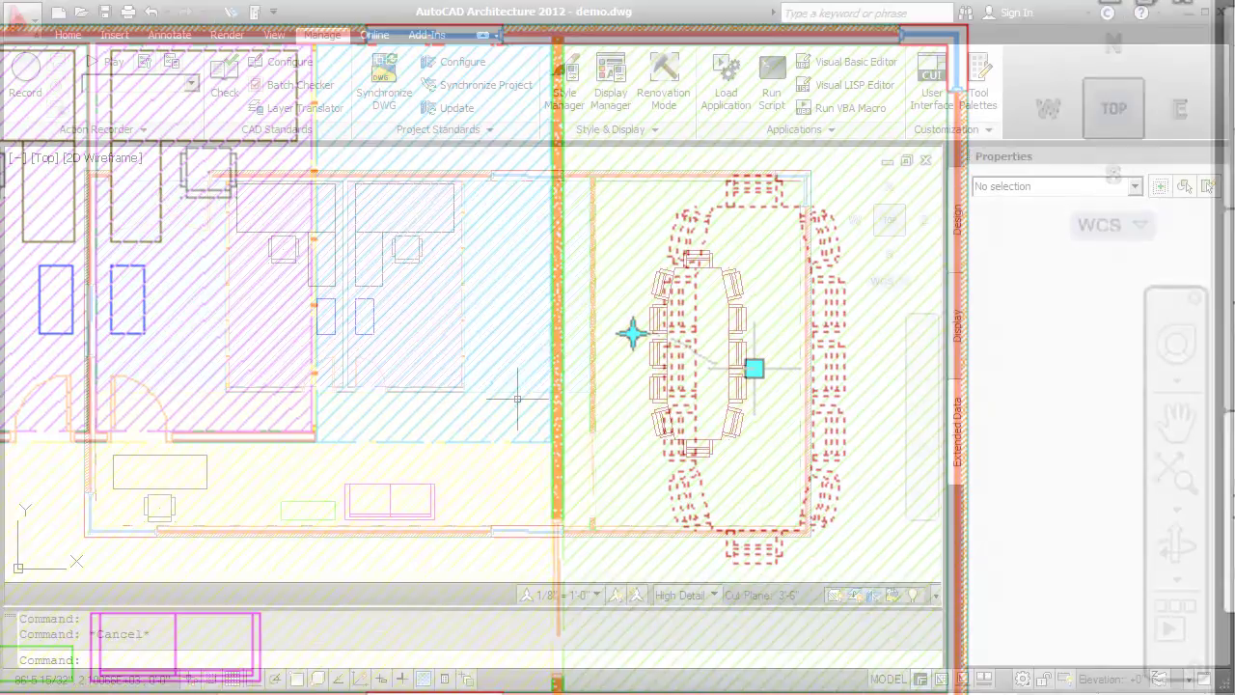
{"action": "key", "text": "Escape"}
Step: Classify the second office space's SpaceType_BOMA as Office Area
{"action": "left_click", "coordinate": [297, 362]}
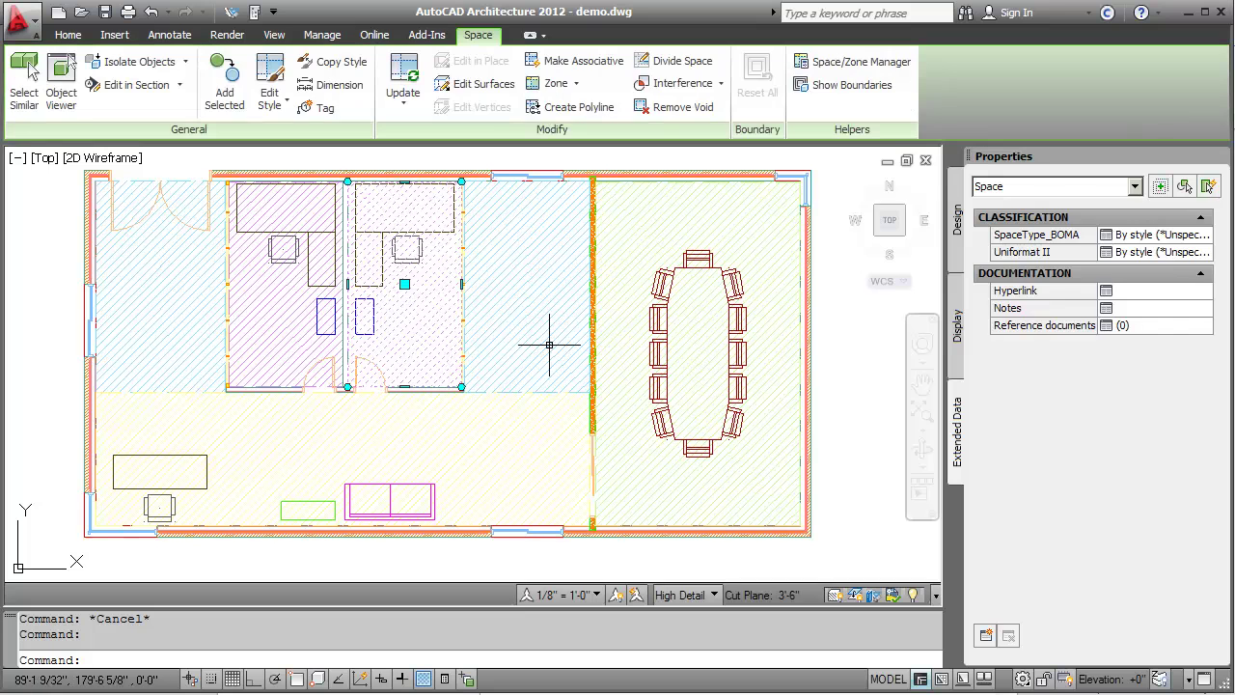
{"action": "left_click", "coordinate": [1192, 235]}
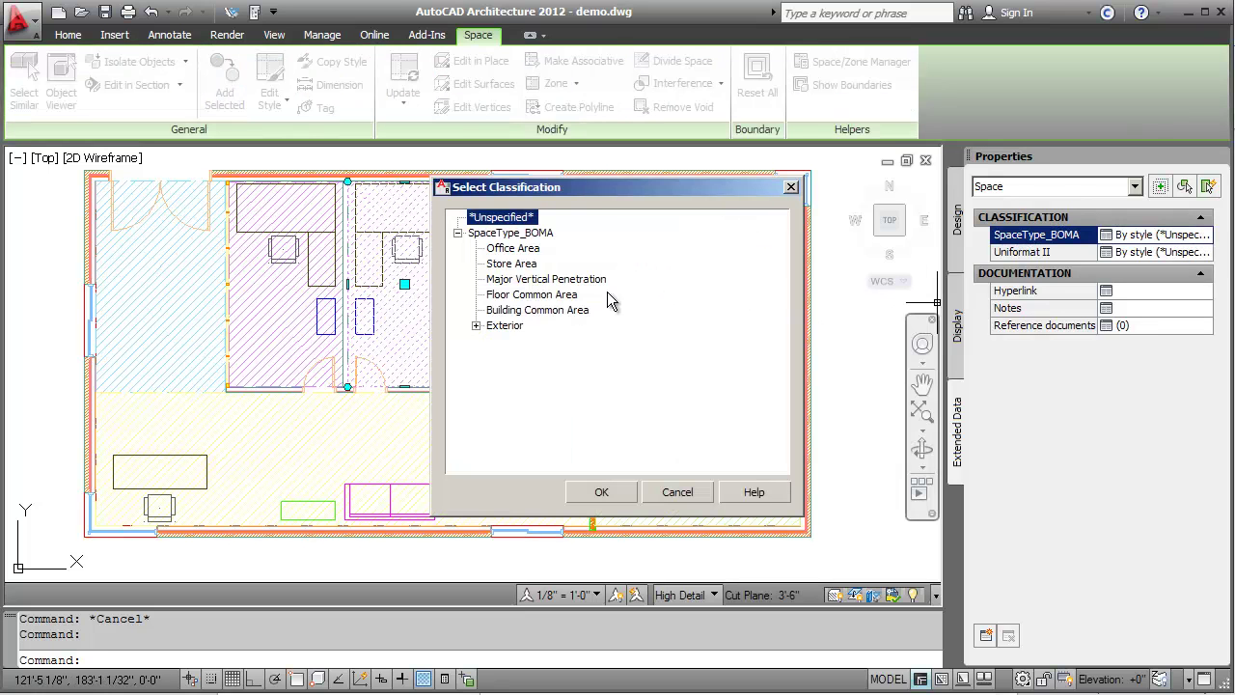
{"action": "left_click", "coordinate": [516, 249]}
{"action": "left_click", "coordinate": [617, 493]}
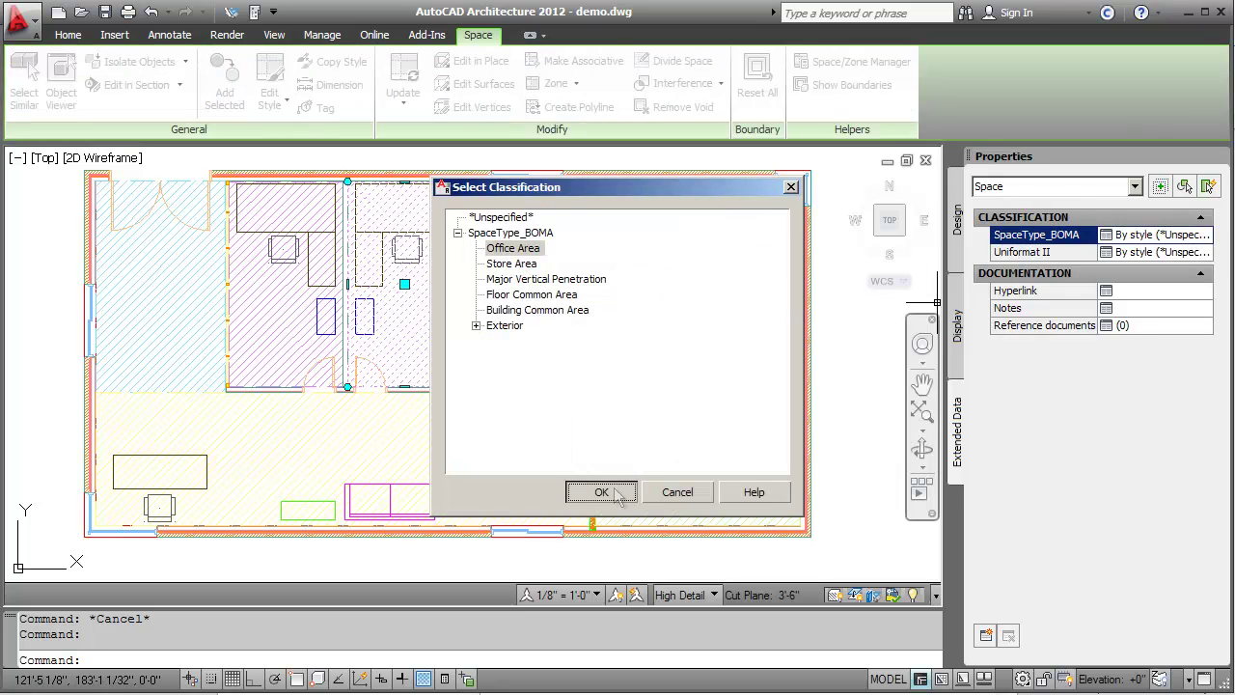
Step: Begin an IFC export from the application menu and open the export options
{"action": "key", "text": "Escape"}
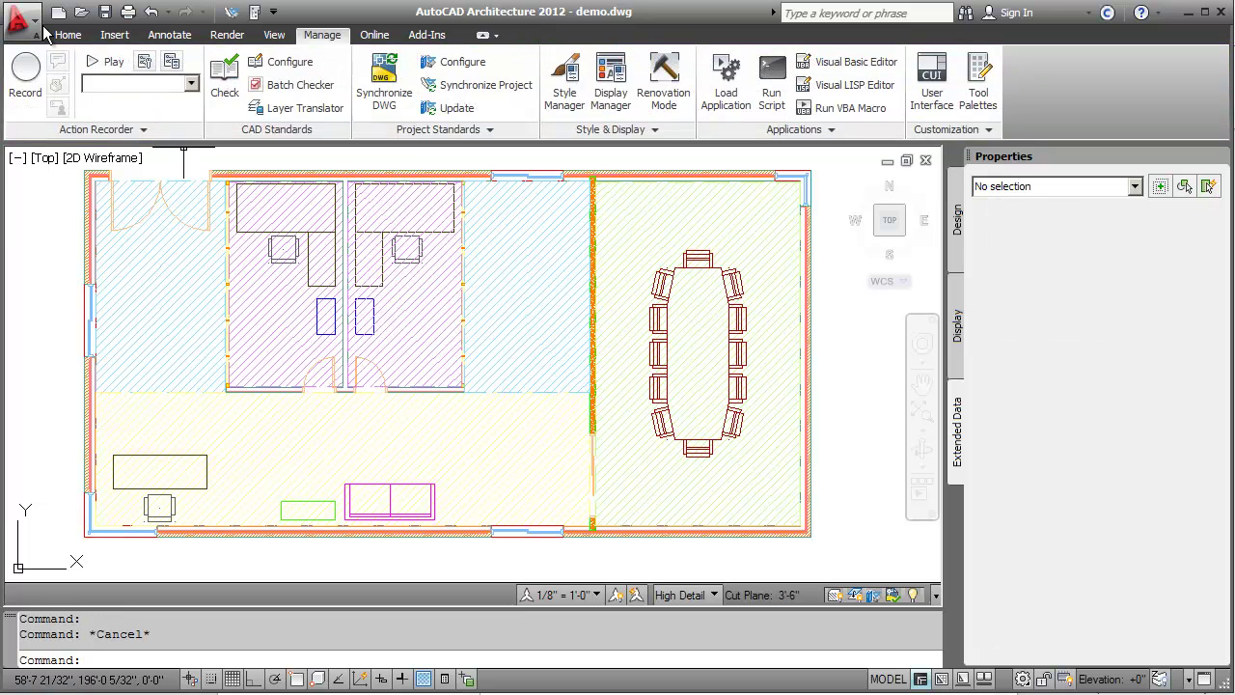
{"action": "left_click", "coordinate": [19, 19]}
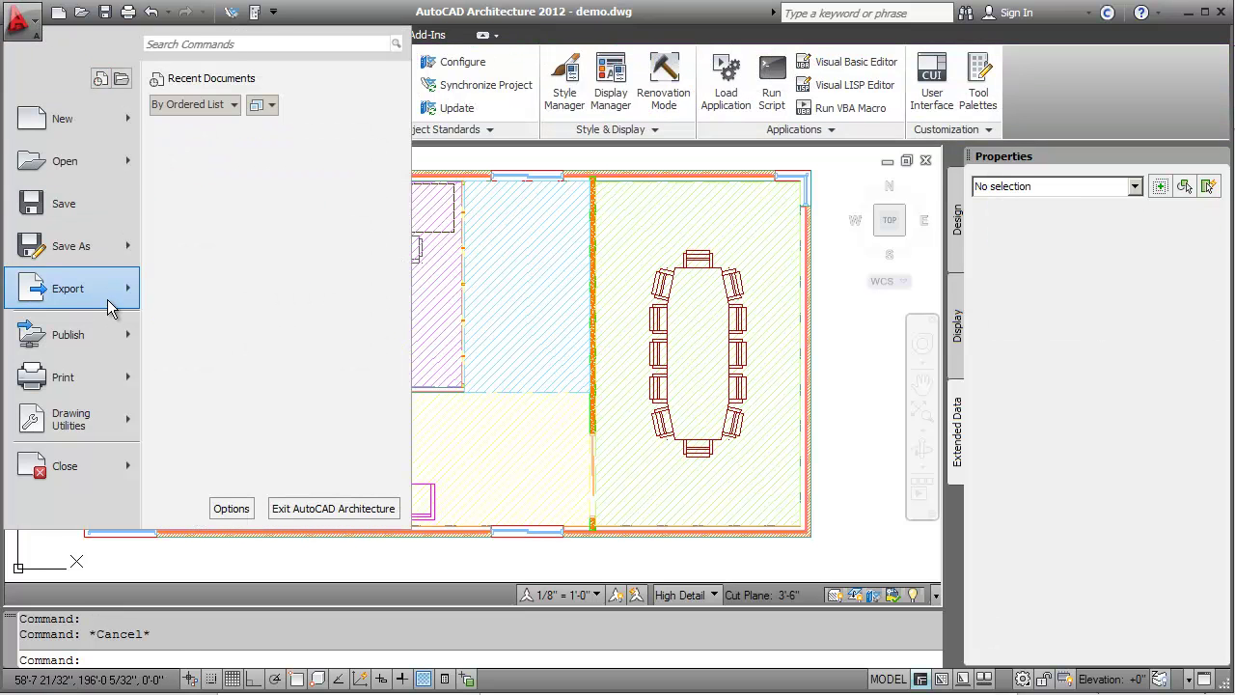
{"action": "left_click", "coordinate": [277, 369]}
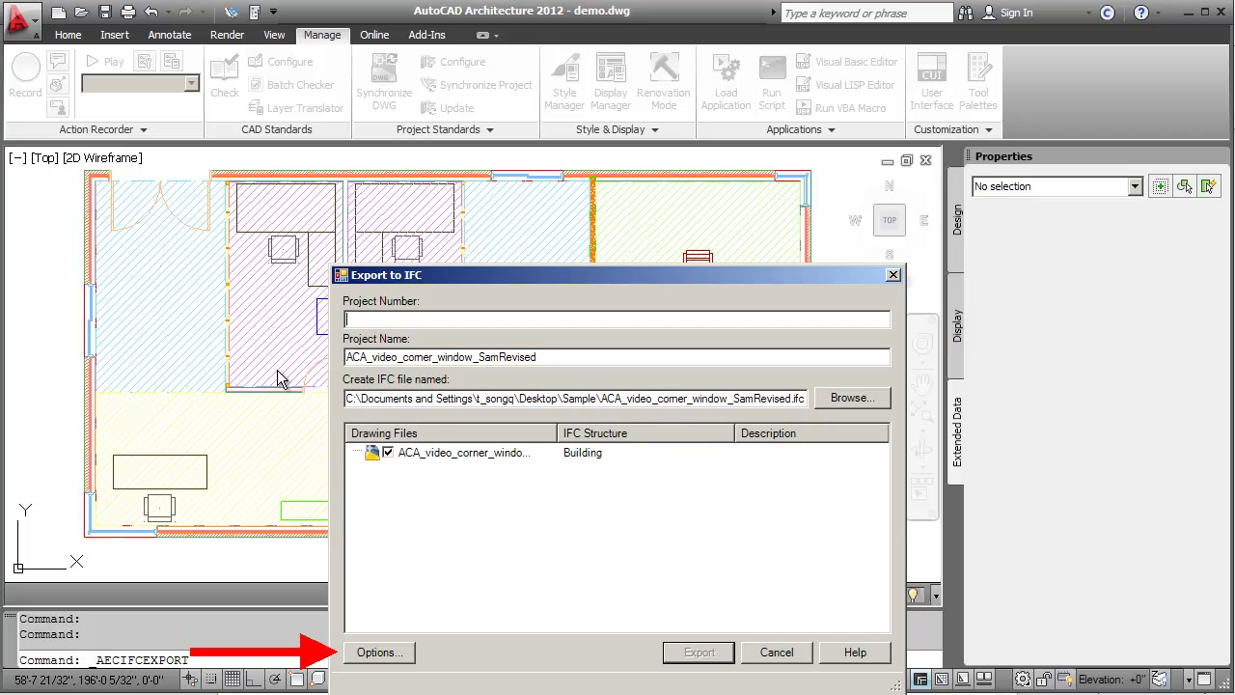
{"action": "left_click", "coordinate": [396, 654]}
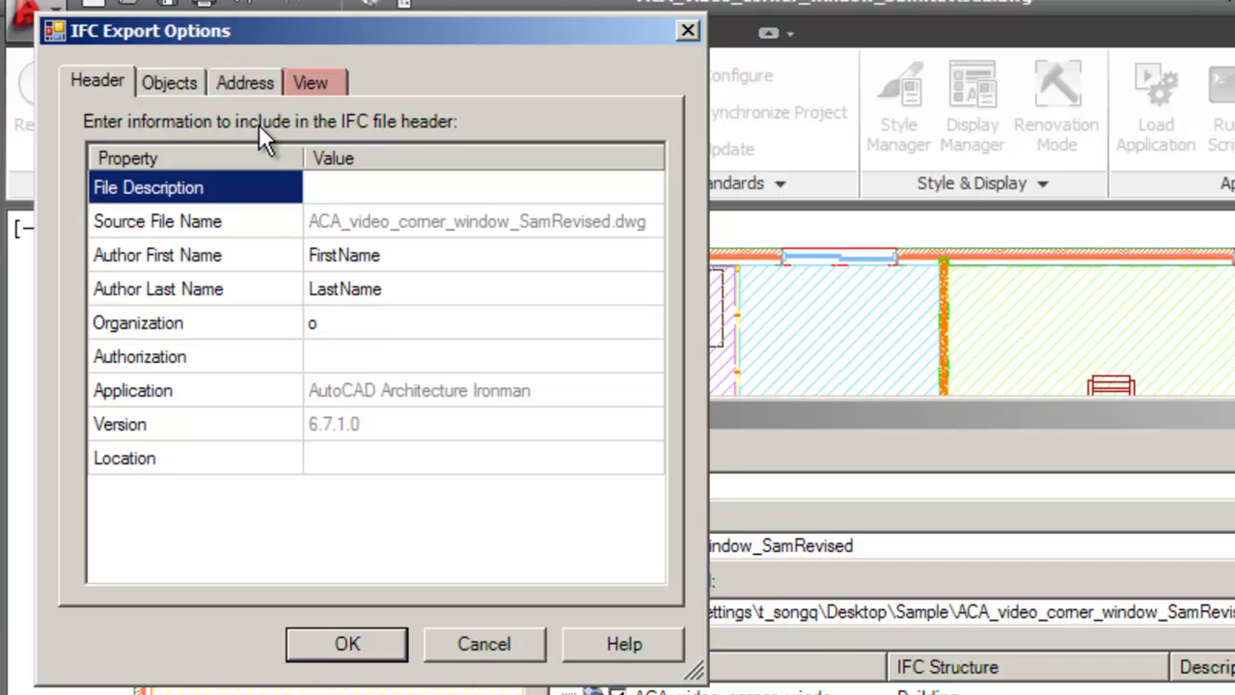
Step: Expand the IFC address and Building attributes, then view the CoordinationView_V2.0 settings
{"action": "left_click", "coordinate": [242, 87]}
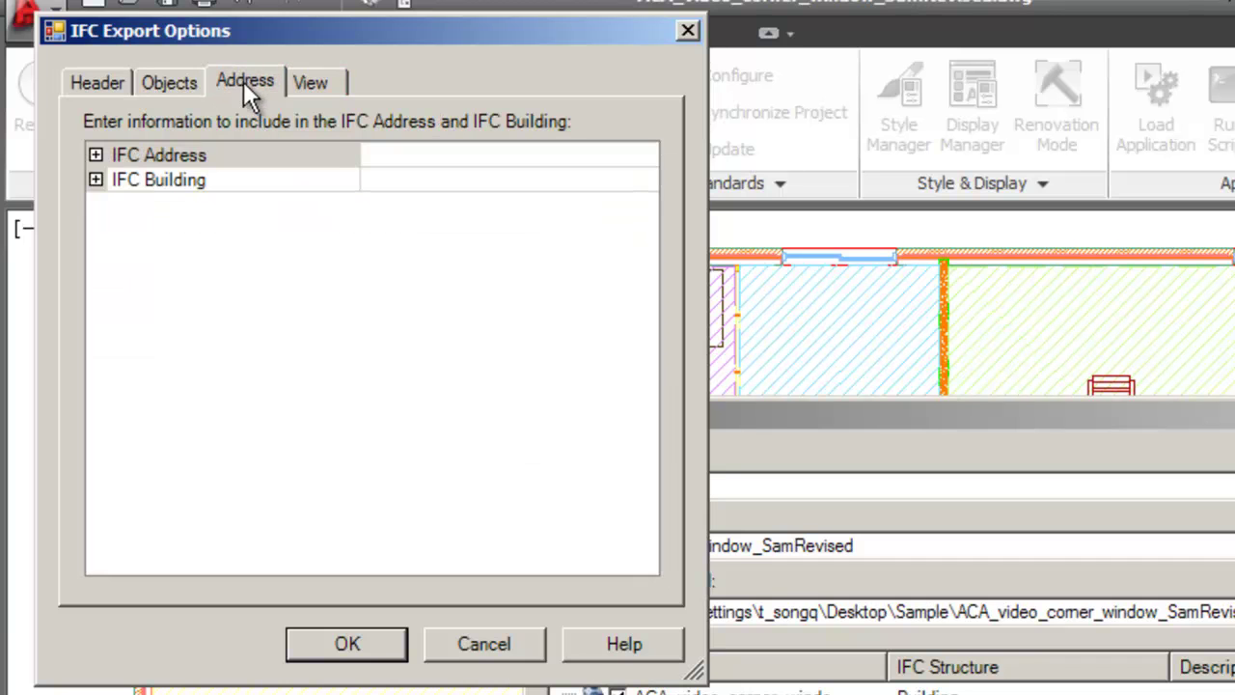
{"action": "left_click", "coordinate": [96, 156]}
{"action": "left_click", "coordinate": [96, 376]}
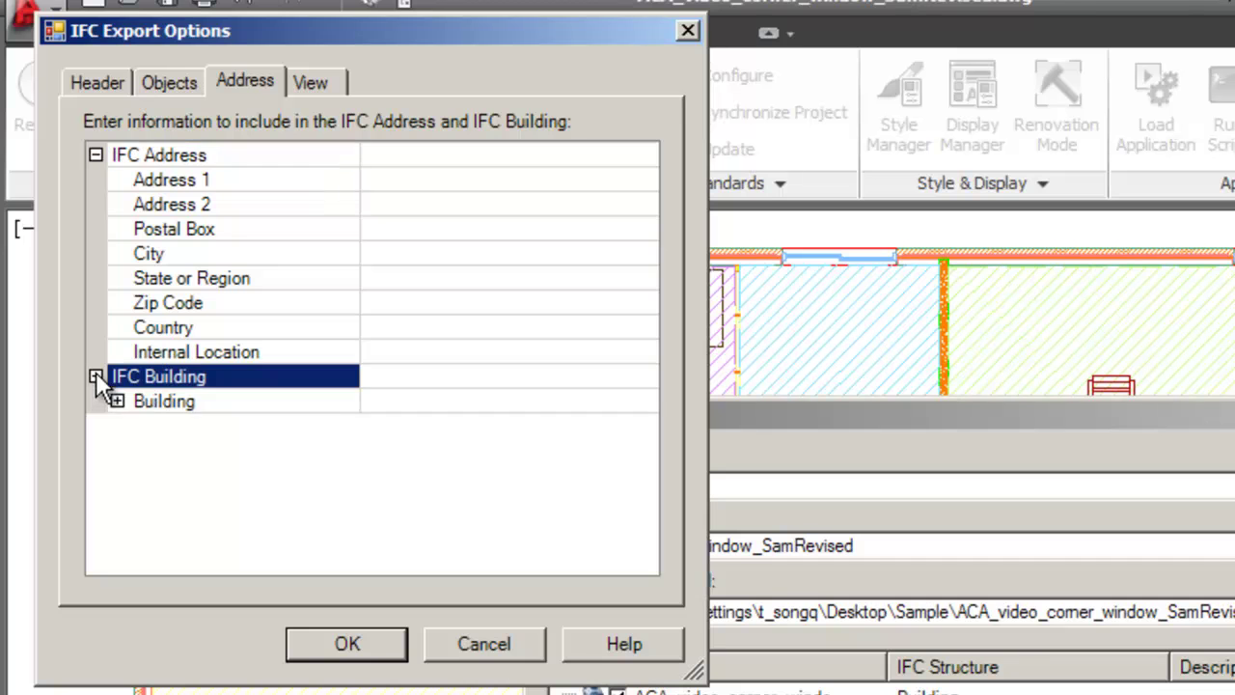
{"action": "left_click", "coordinate": [117, 400]}
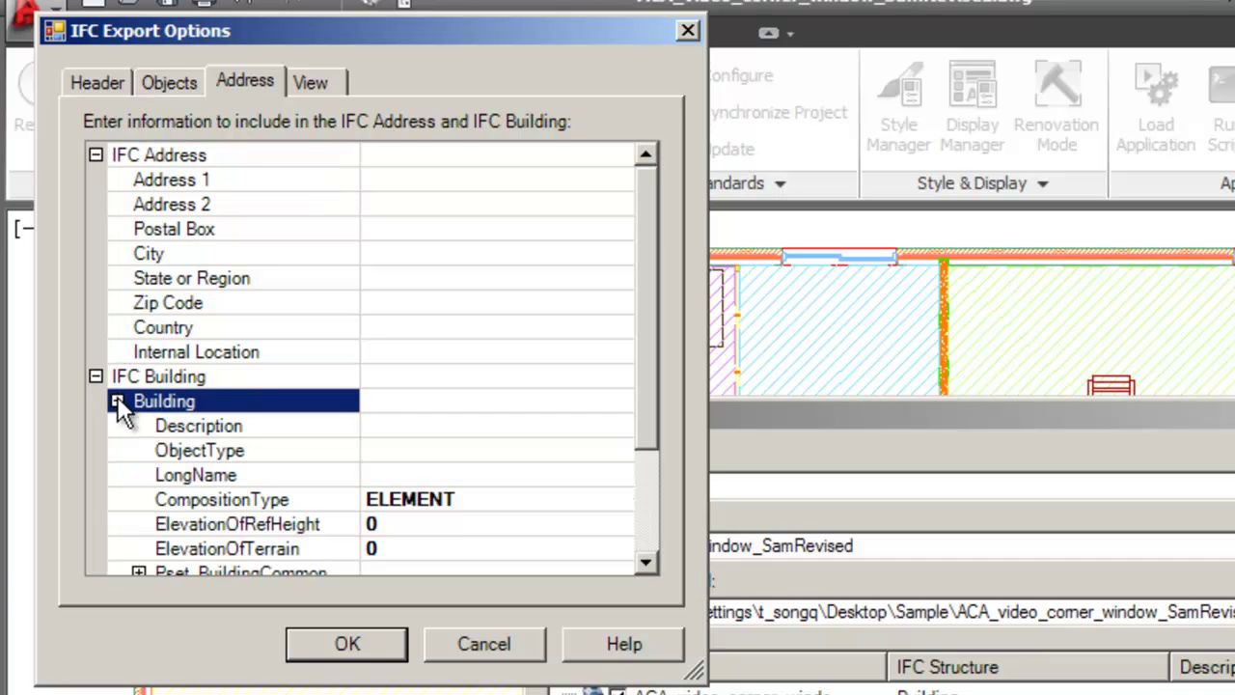
{"action": "left_click", "coordinate": [305, 85]}
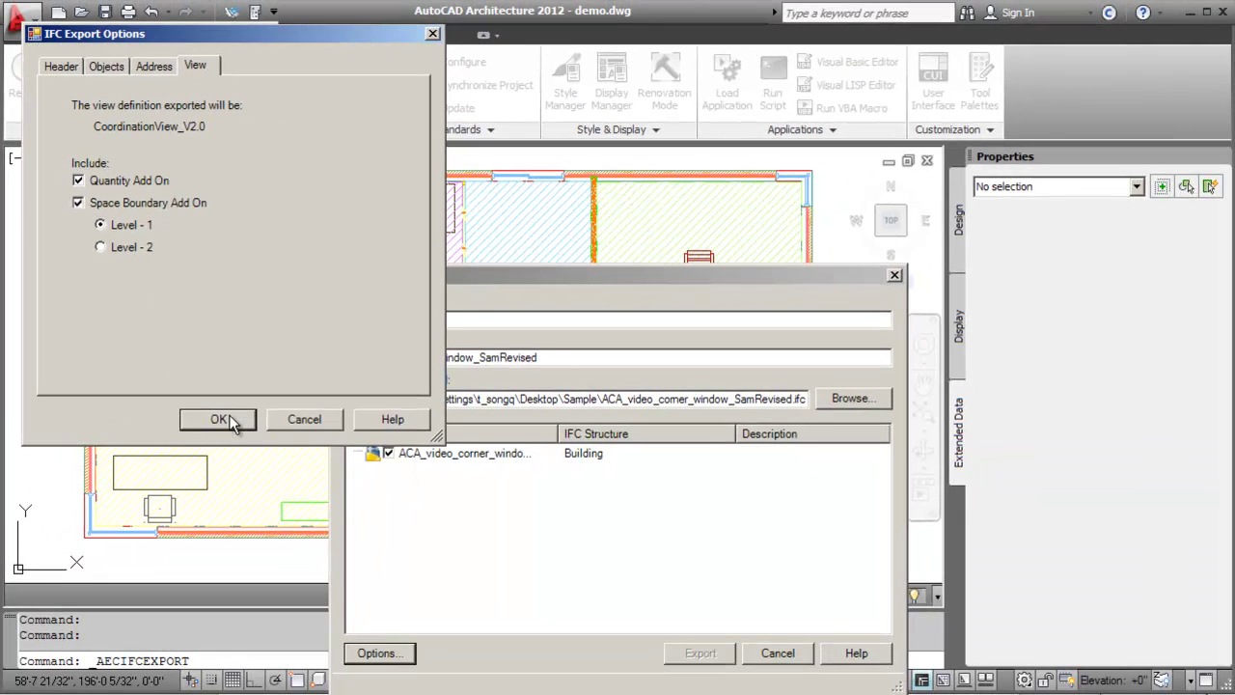
Step: Accept the export options and enter project number 0001
{"action": "left_click", "coordinate": [346, 644]}
{"action": "left_click", "coordinate": [363, 319]}
{"action": "type", "text": "0001"}
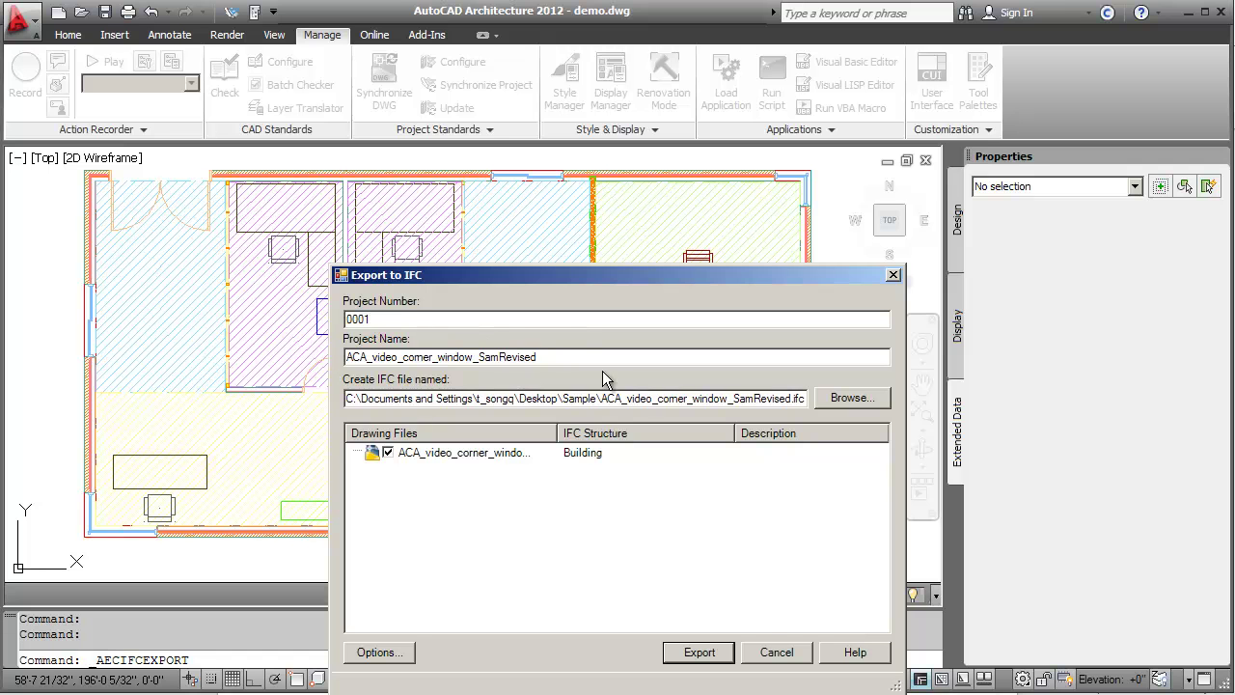
Step: Set the output file type to IFCZIP, save the file location, and run the IFC export
{"action": "left_click", "coordinate": [853, 399]}
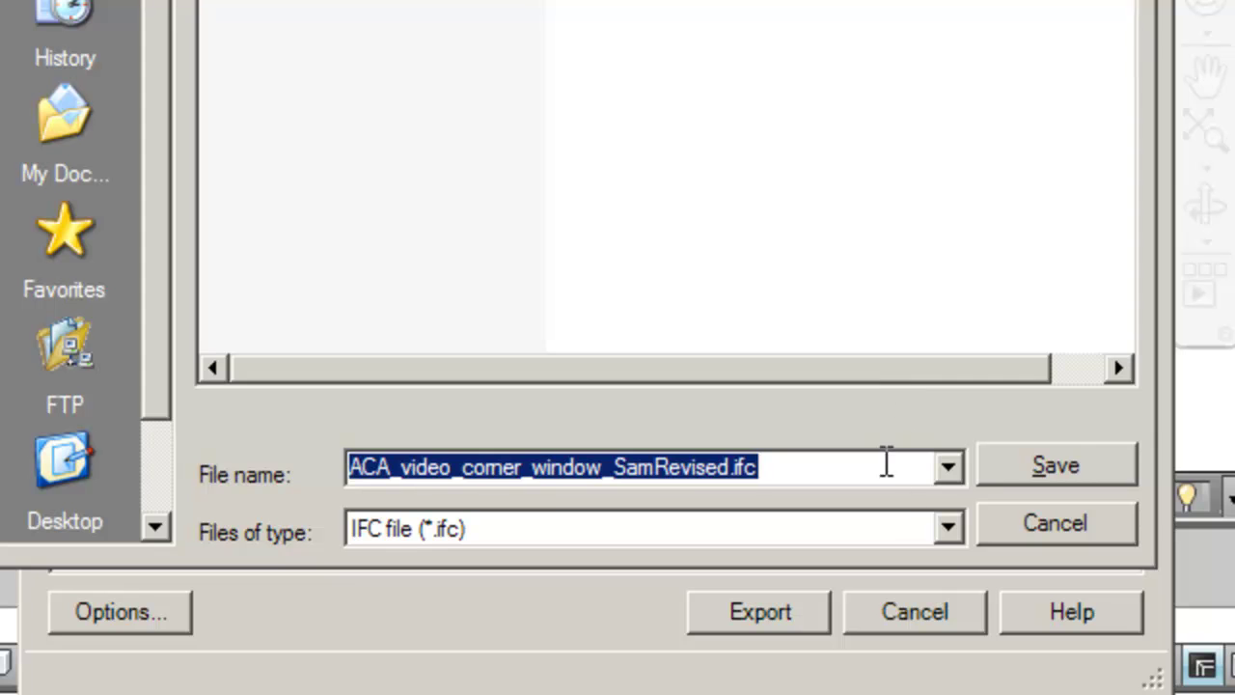
{"action": "left_click", "coordinate": [937, 526]}
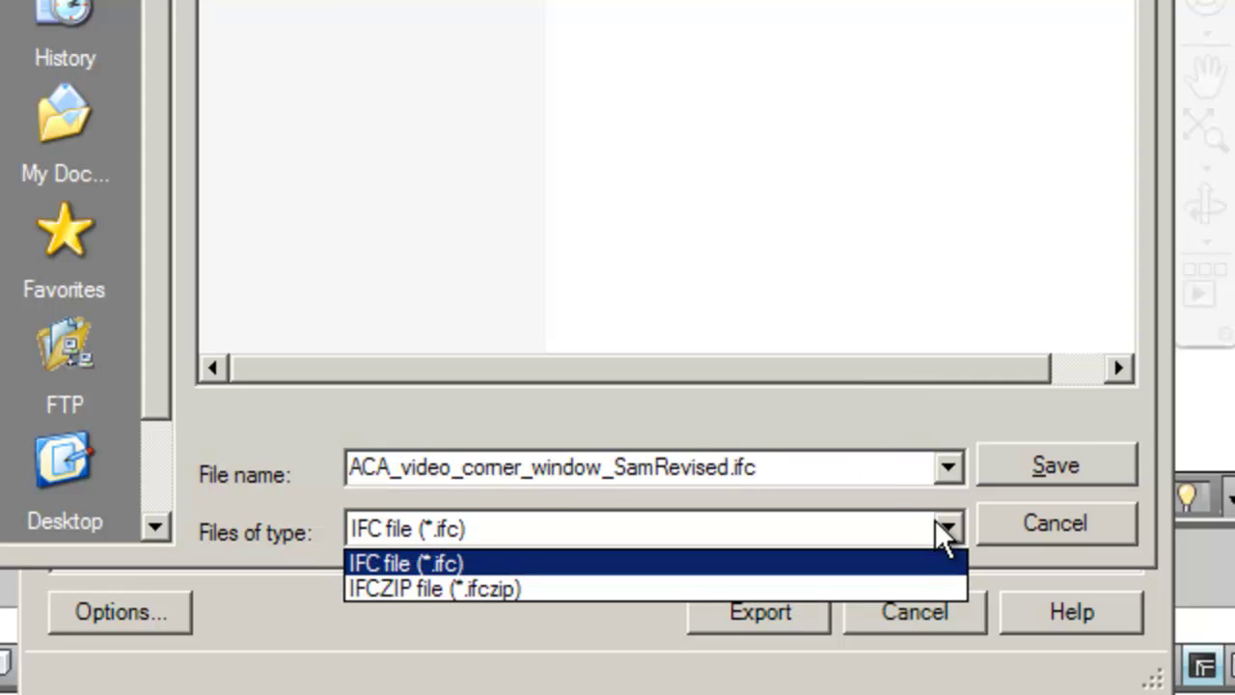
{"action": "left_click", "coordinate": [937, 589]}
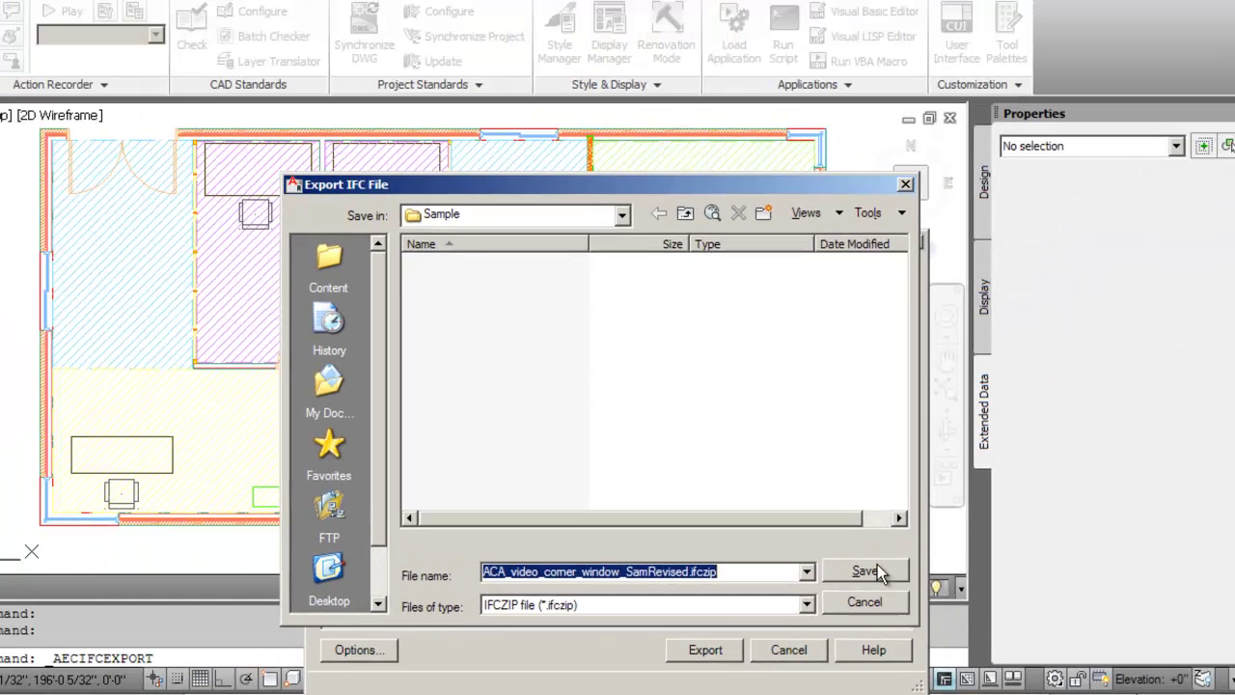
{"action": "left_click", "coordinate": [1010, 491]}
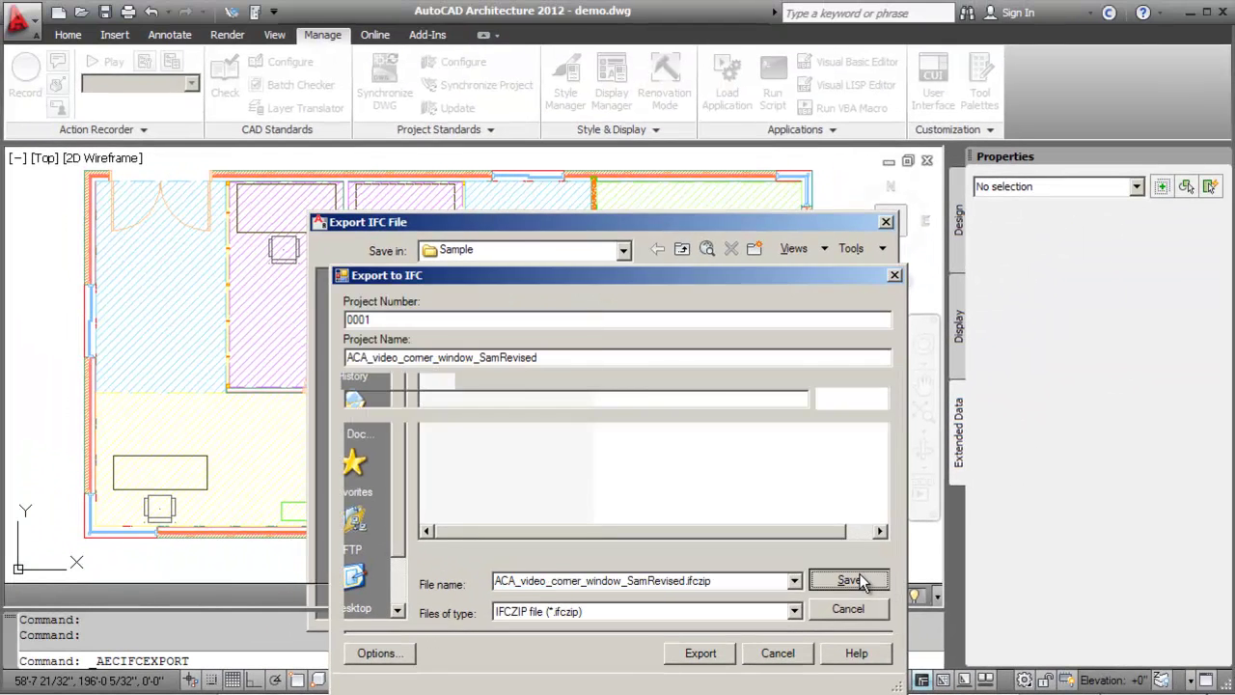
{"action": "left_click", "coordinate": [724, 655]}
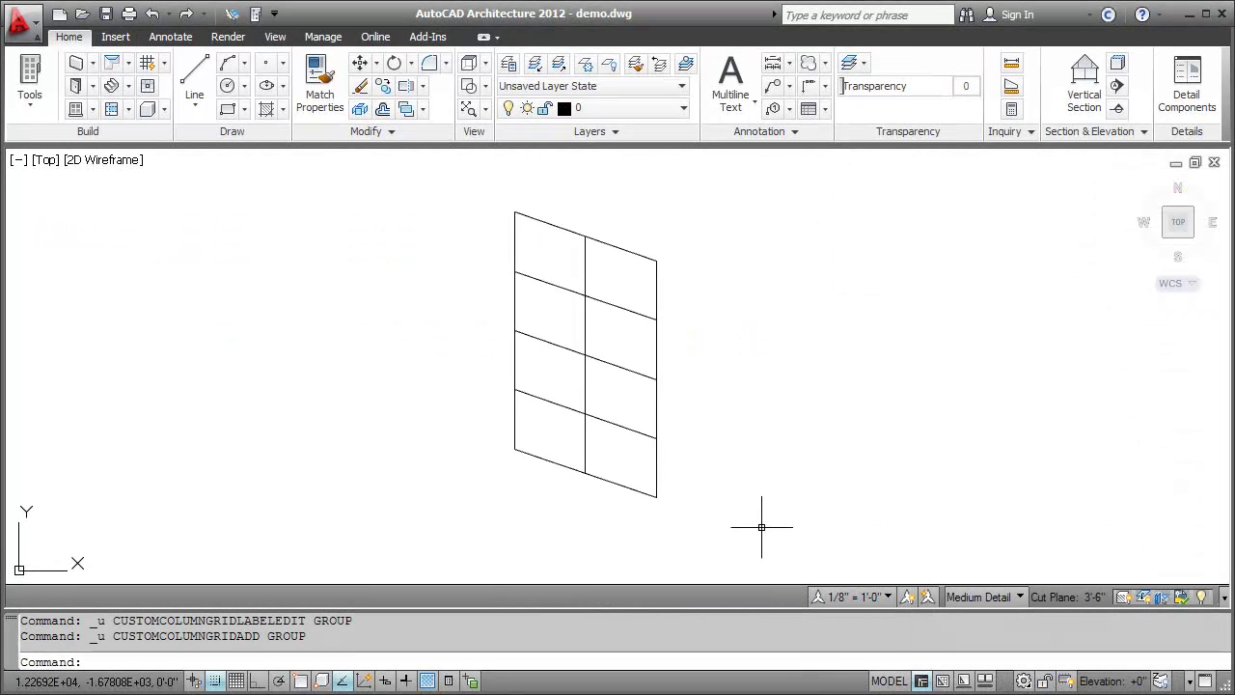
Step: Window-select the slanted linework and use Custom Grid Convert with the default label extension, answering Y to erase it
{"action": "left_click", "coordinate": [466, 177]}
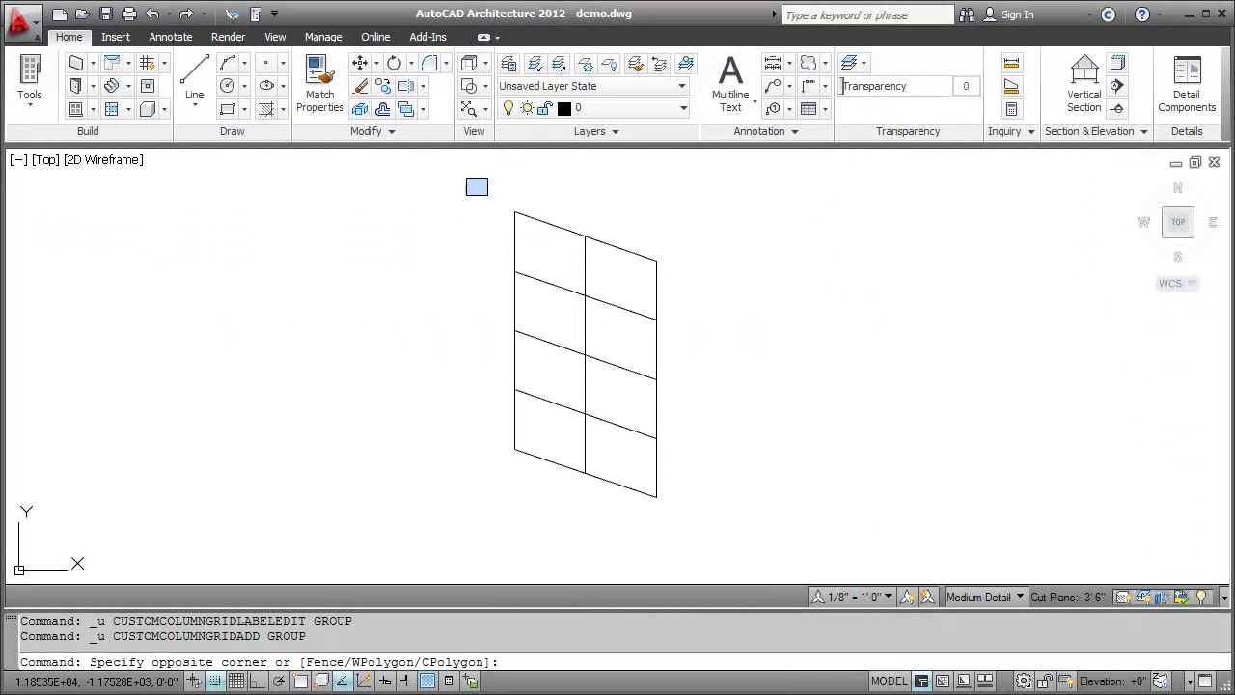
{"action": "left_click", "coordinate": [765, 528]}
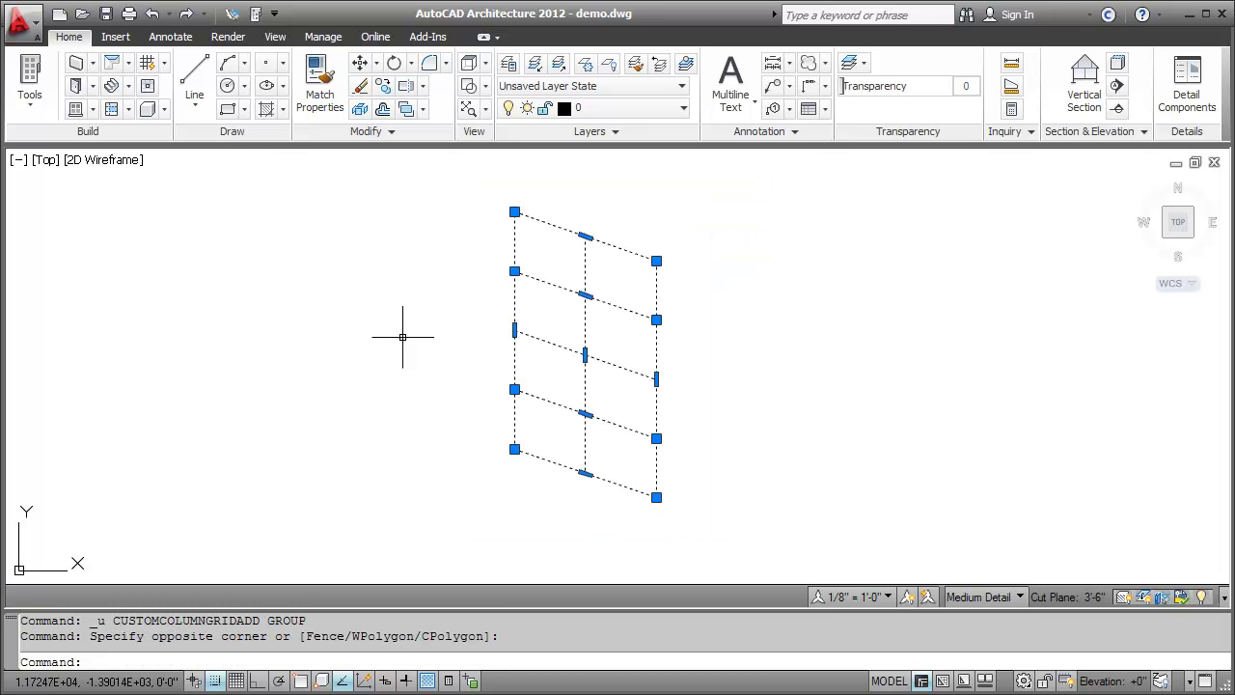
{"action": "left_click", "coordinate": [164, 63]}
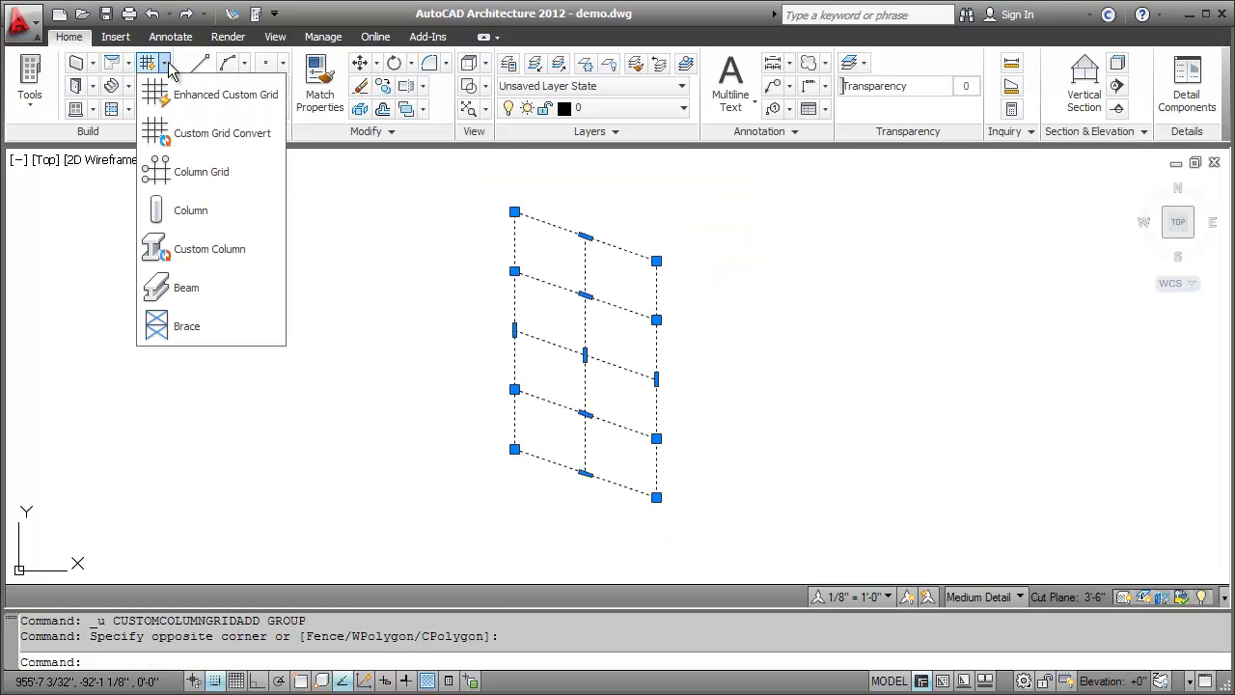
{"action": "left_click", "coordinate": [169, 135]}
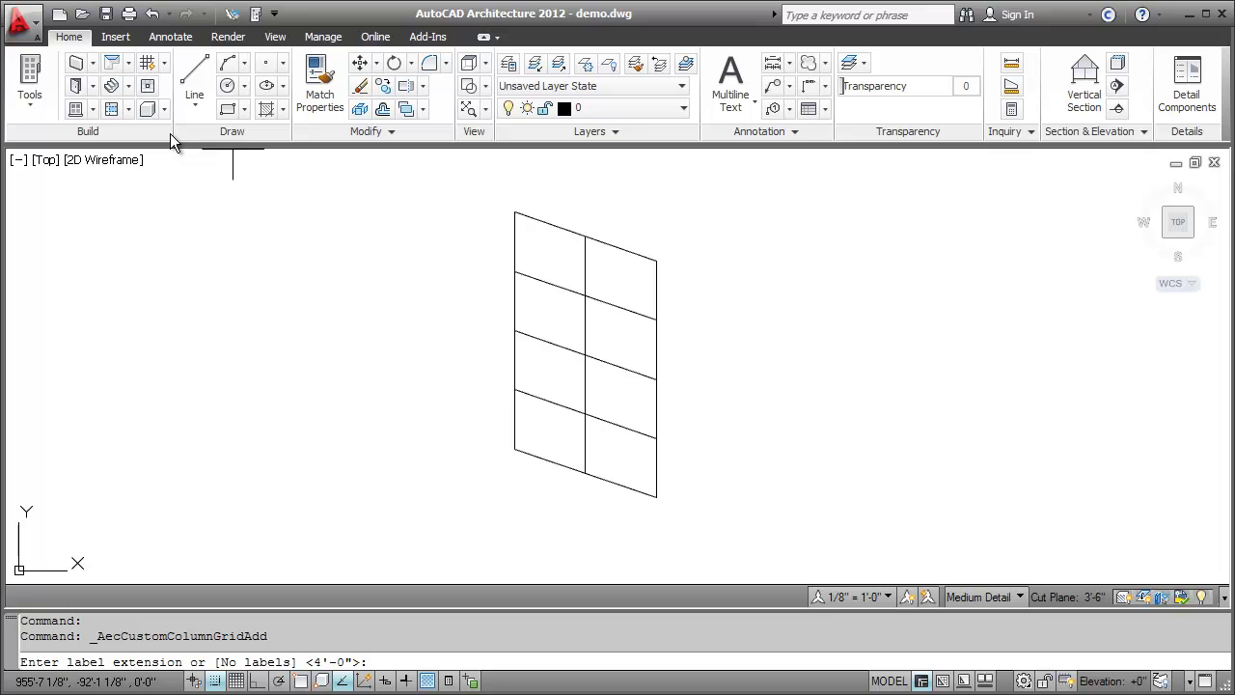
{"action": "key", "text": "Return"}
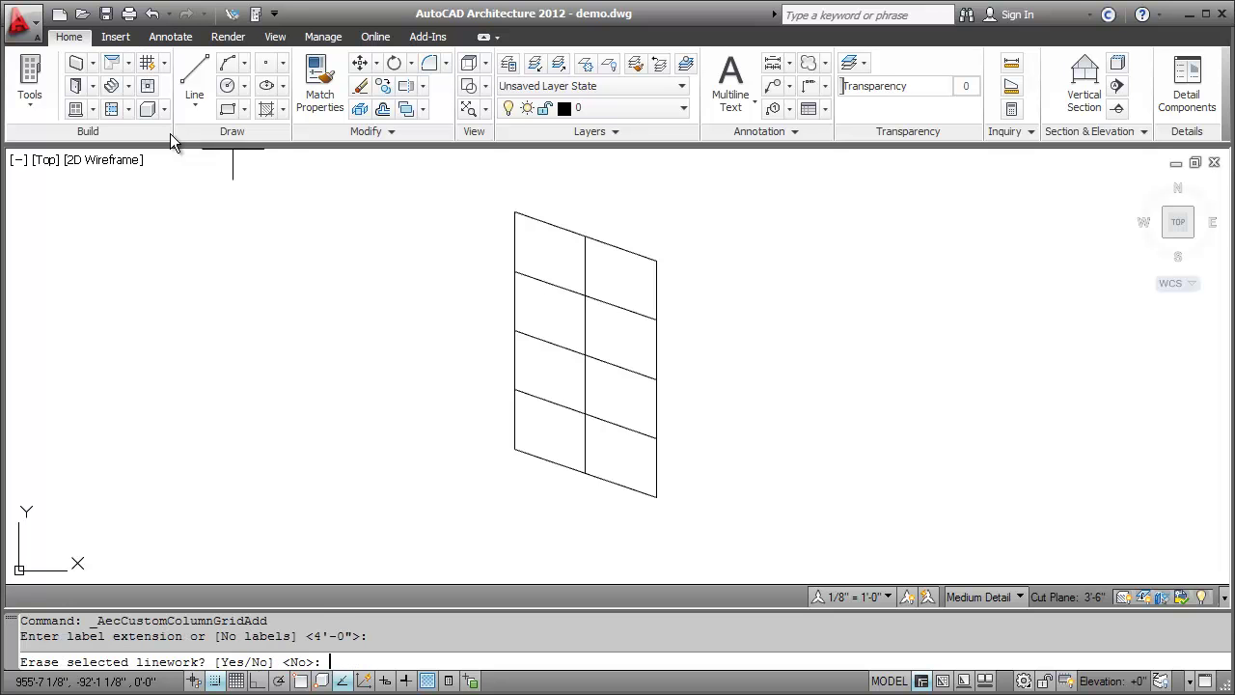
{"action": "type", "text": "y"}
{"action": "key", "text": "Return"}
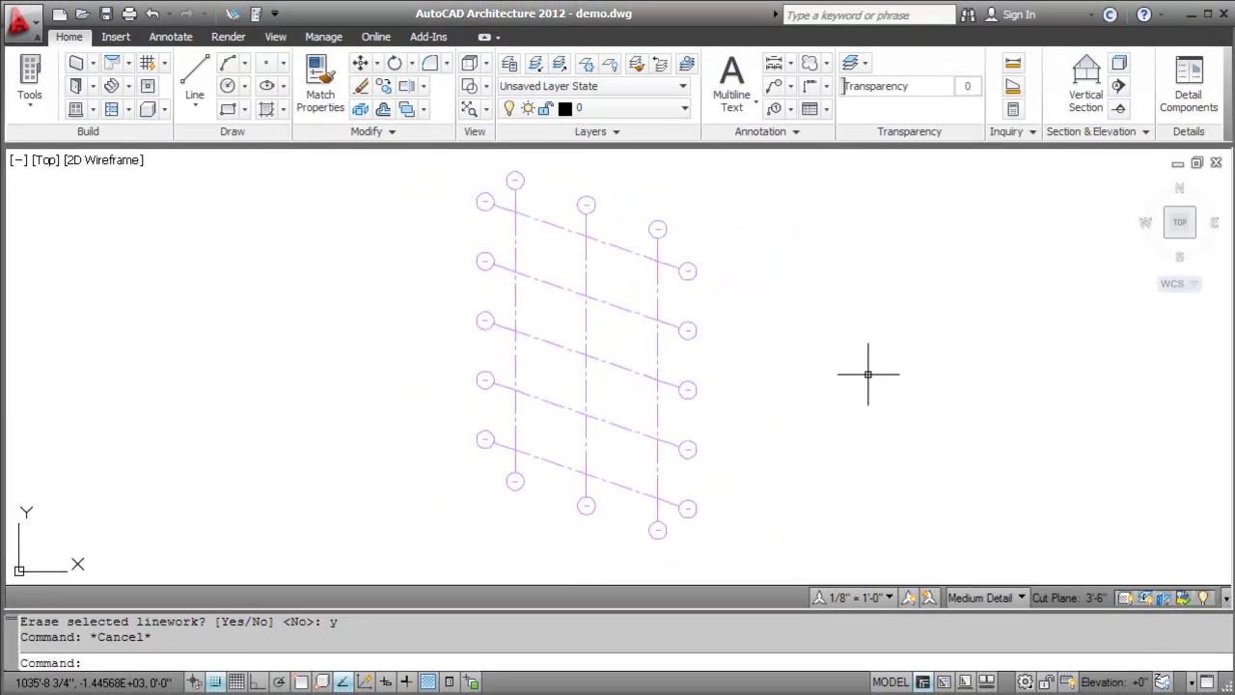
Step: Relabel the picked diagonal grid lines with Edit Labels, starting the numbering at 1
{"action": "left_click", "coordinate": [631, 311]}
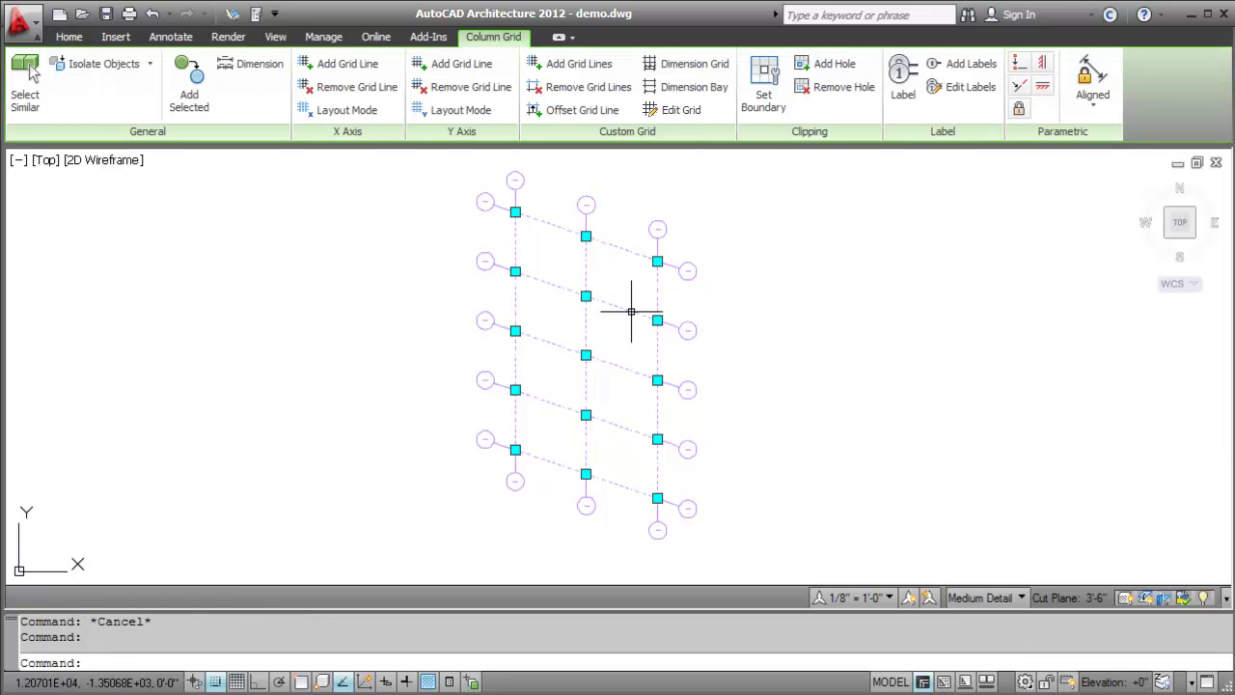
{"action": "left_click", "coordinate": [970, 87]}
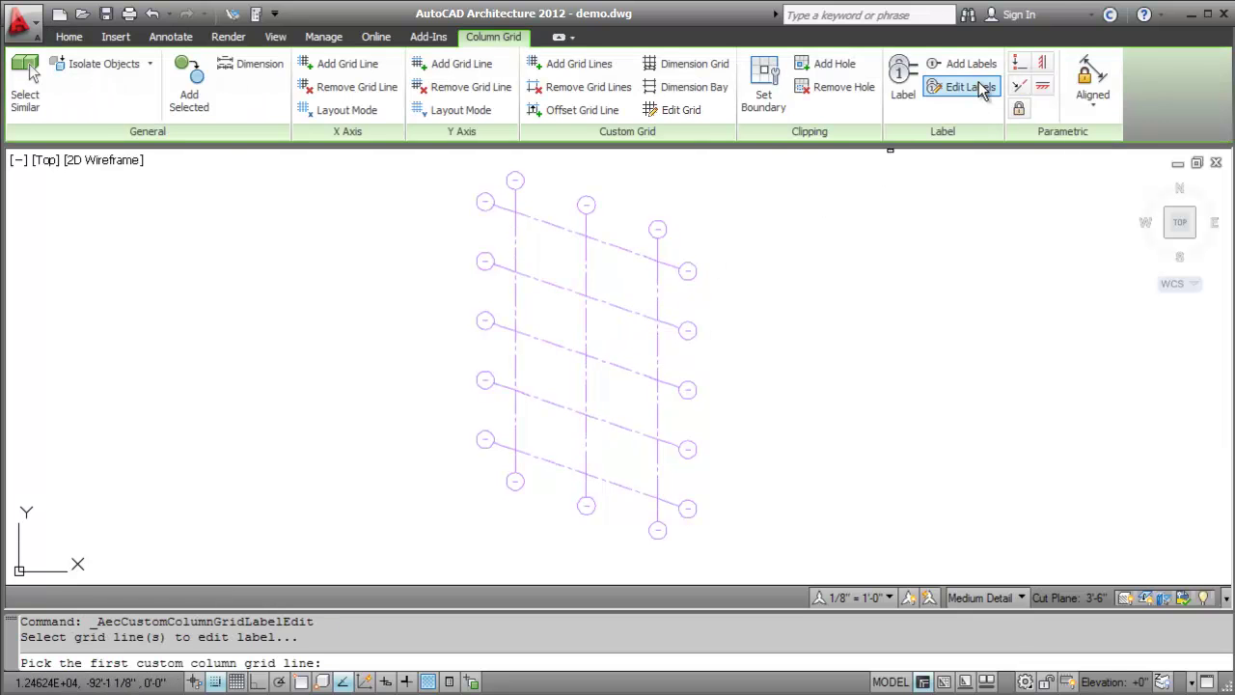
{"action": "left_click", "coordinate": [542, 220]}
{"action": "left_click", "coordinate": [541, 278]}
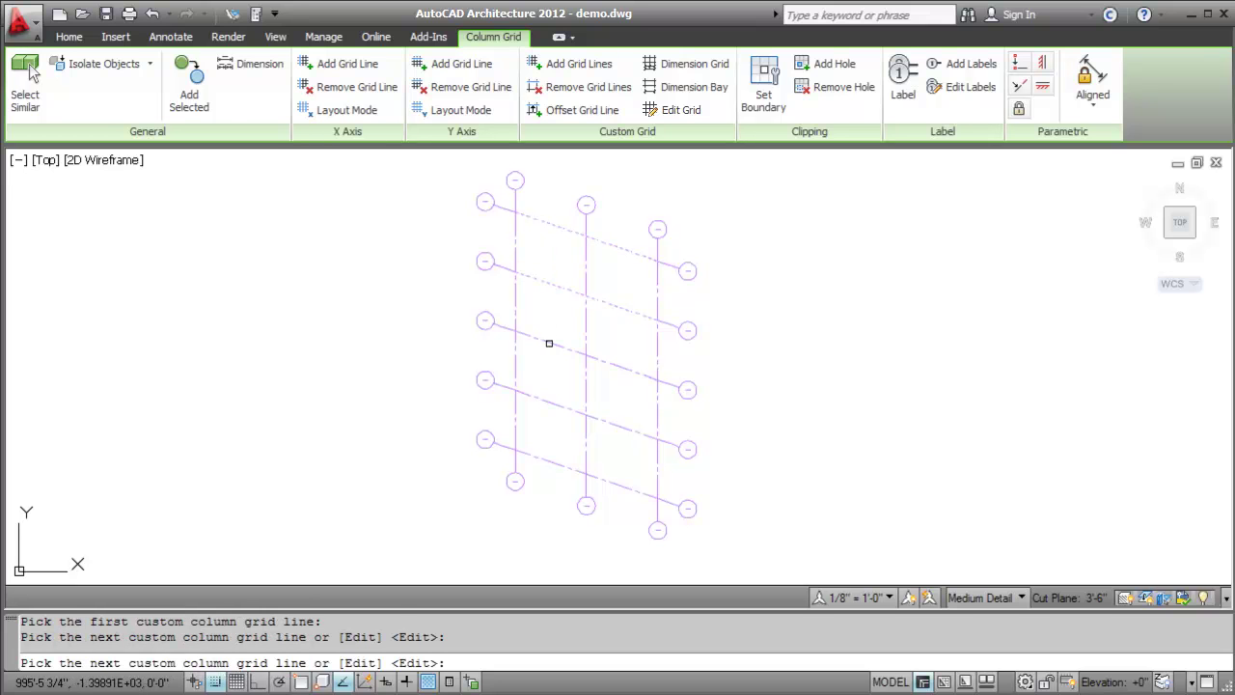
{"action": "left_click", "coordinate": [548, 342]}
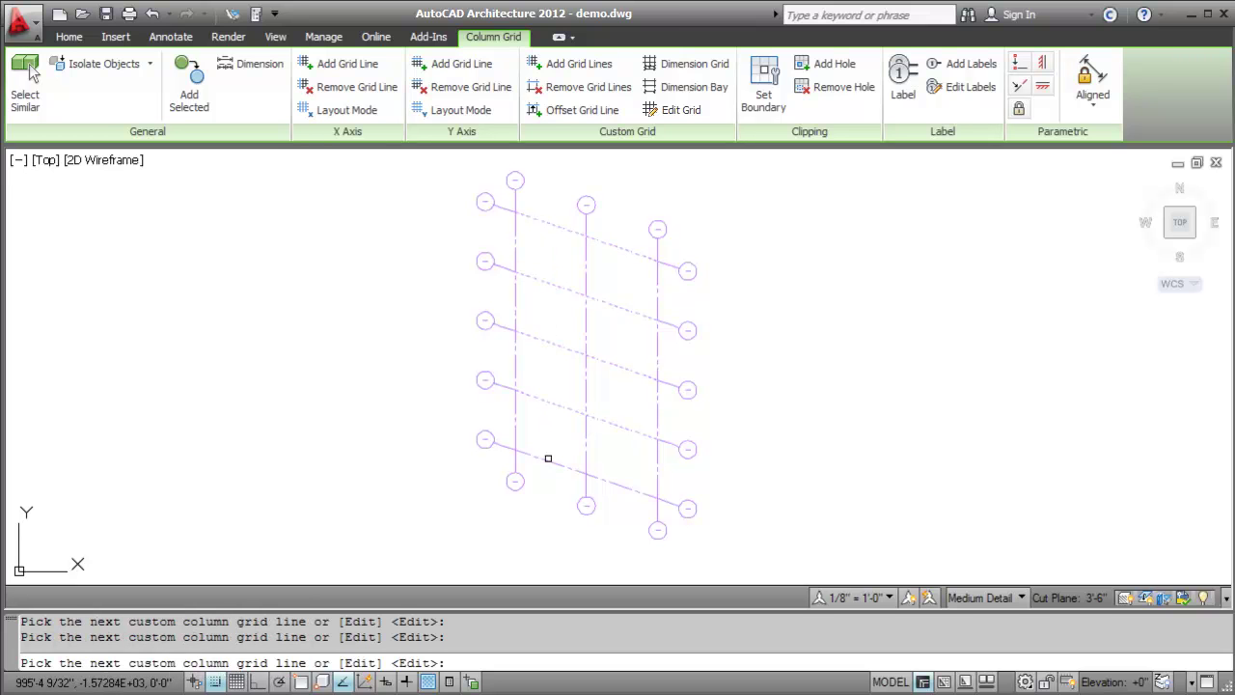
{"action": "key", "text": "Return"}
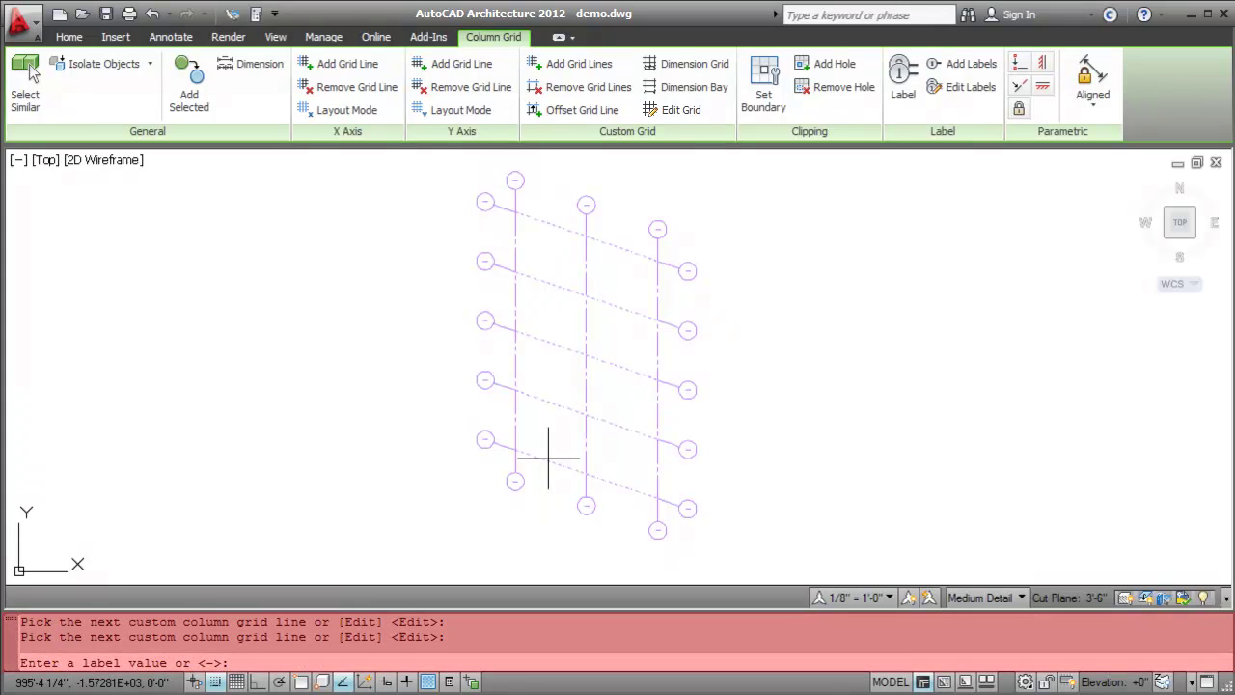
{"action": "type", "text": "1"}
{"action": "key", "text": "Return"}
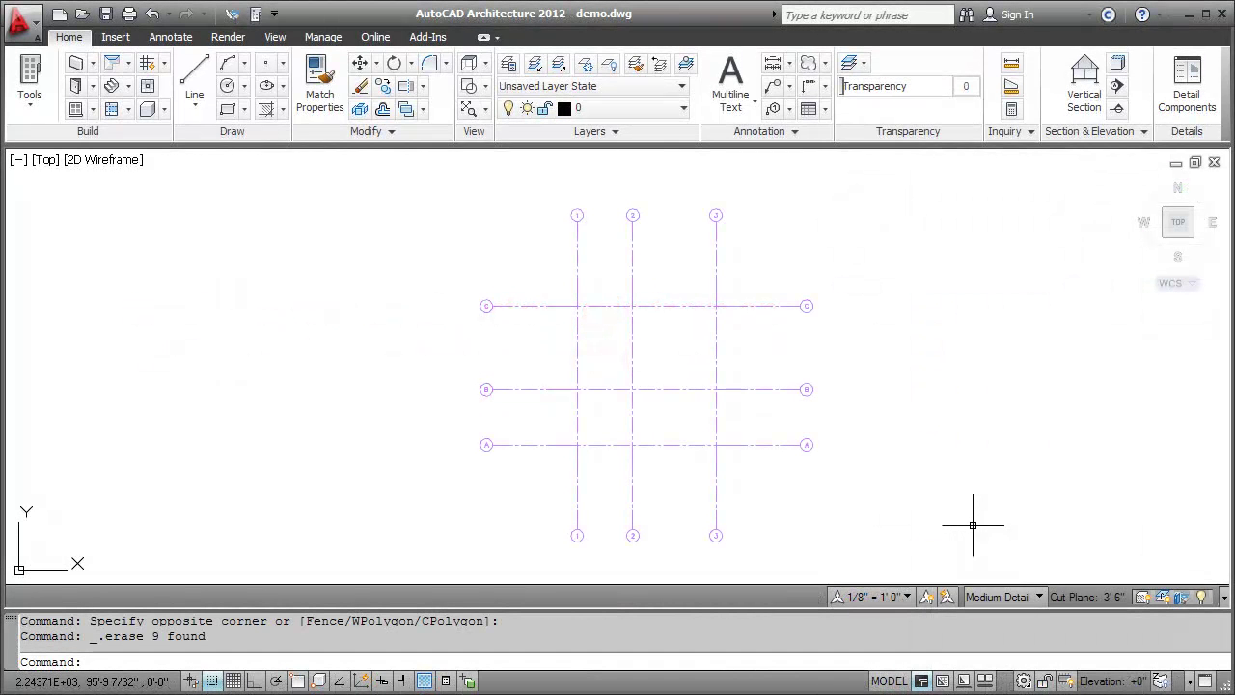
Step: Start an Enhanced Custom Grid whose layout is set from the existing column grid
{"action": "left_click", "coordinate": [167, 61]}
{"action": "left_click", "coordinate": [188, 96]}
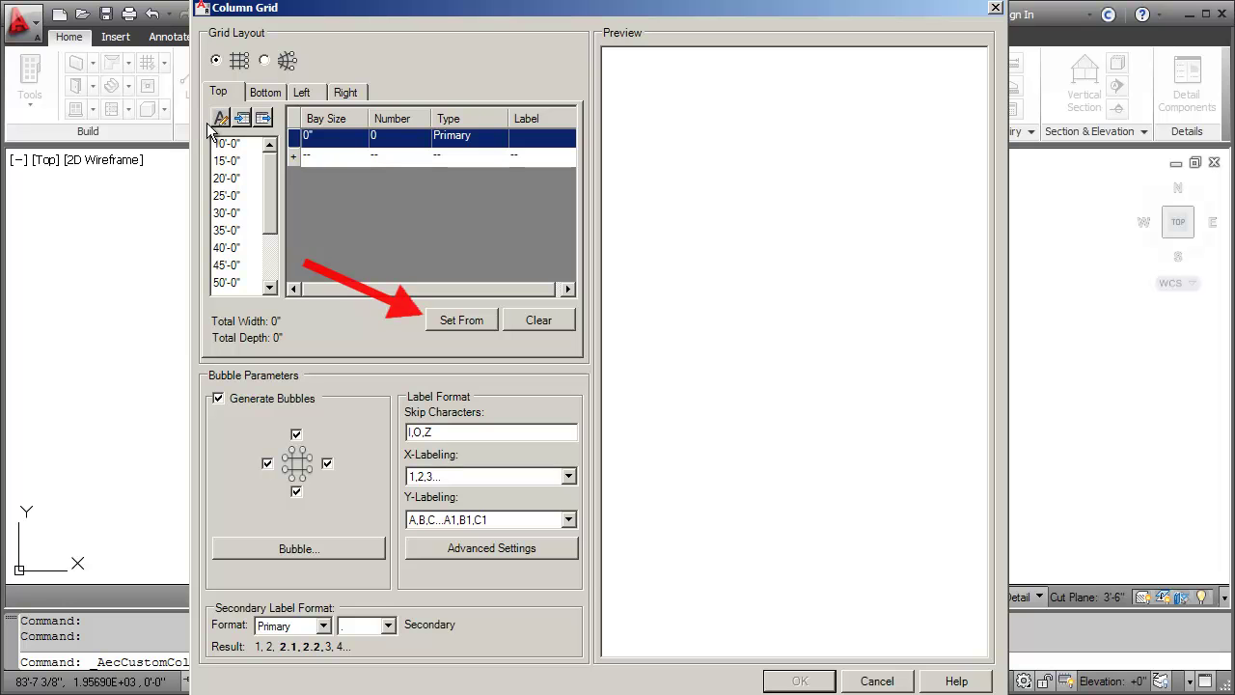
{"action": "left_click", "coordinate": [461, 319]}
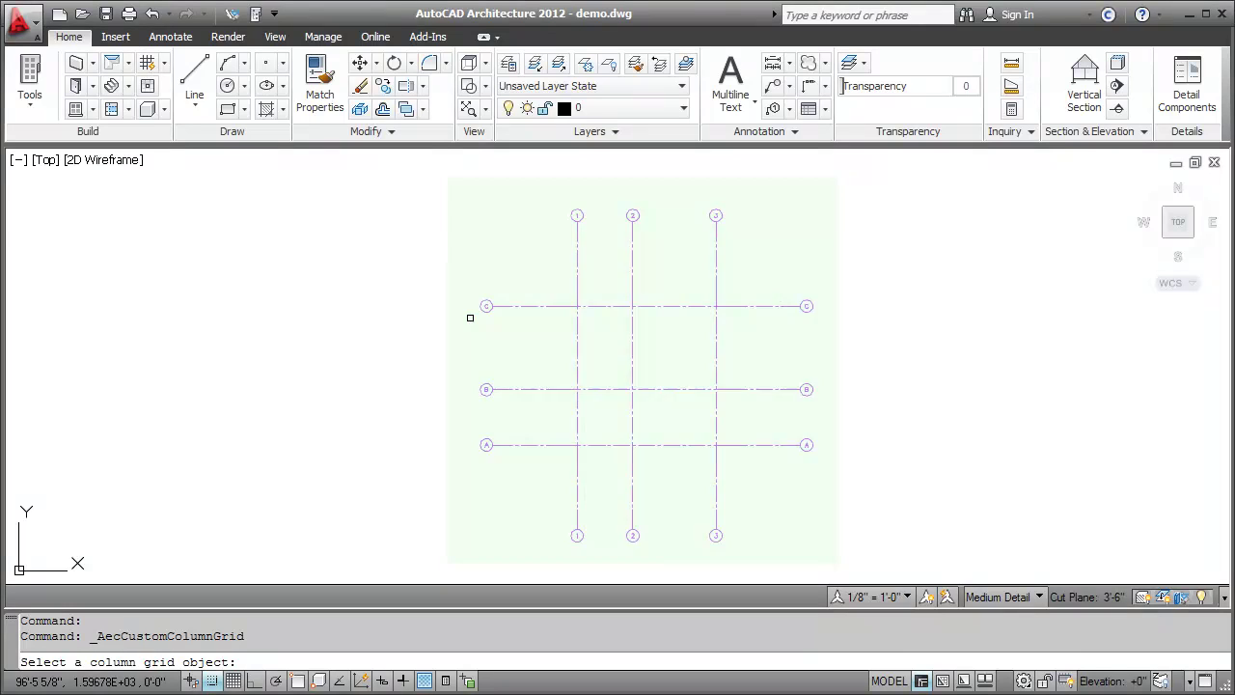
{"action": "left_click", "coordinate": [577, 387]}
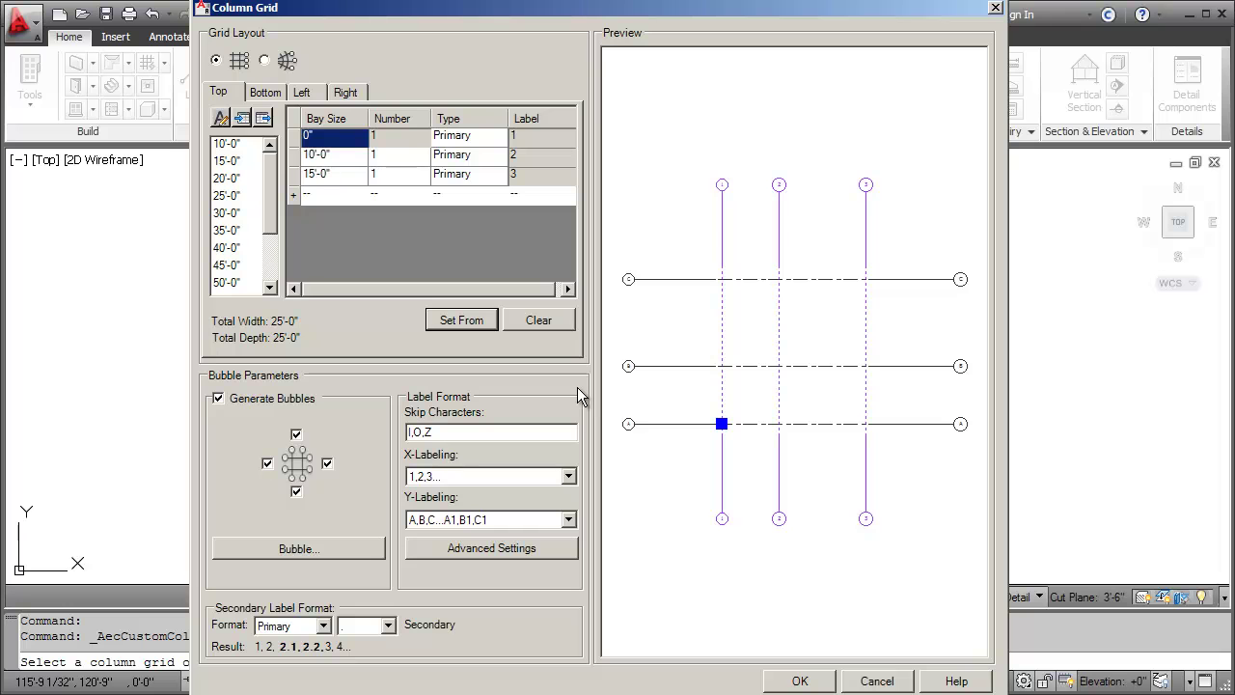
Step: Delete the 15'-0" bay row, turn off the right-side bubbles, and accept the layout
{"action": "left_click", "coordinate": [293, 174]}
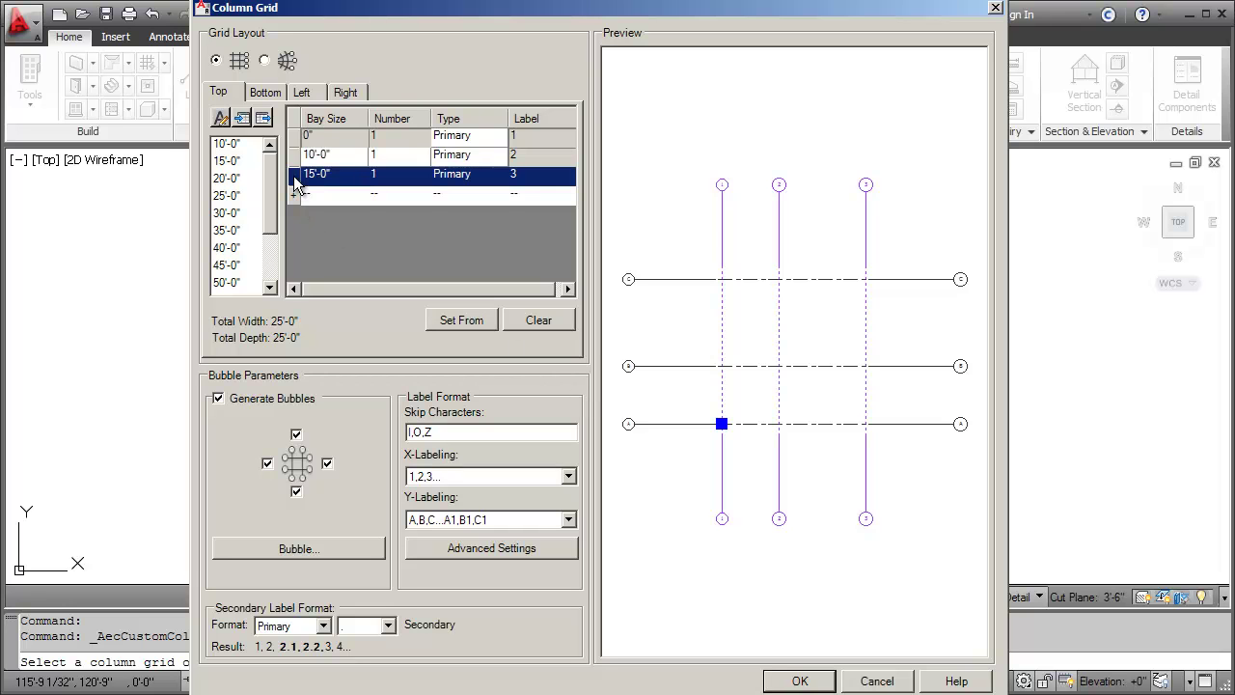
{"action": "key", "text": "Delete"}
{"action": "left_click", "coordinate": [327, 463]}
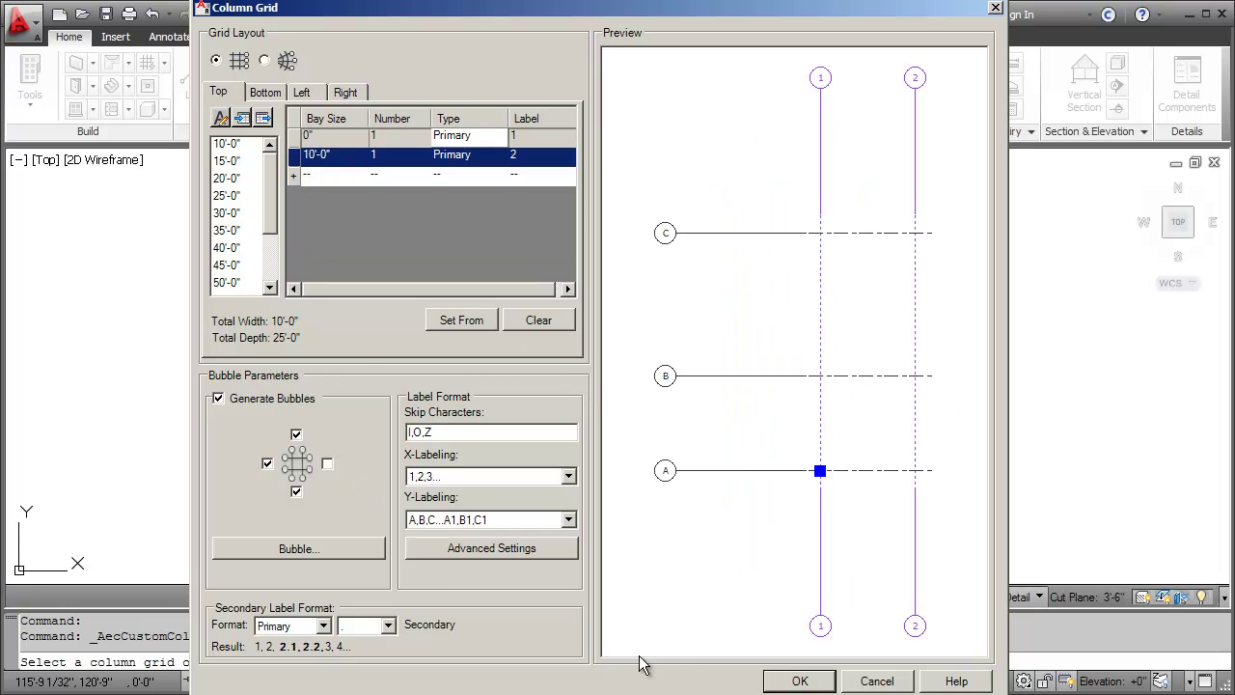
{"action": "left_click", "coordinate": [776, 684]}
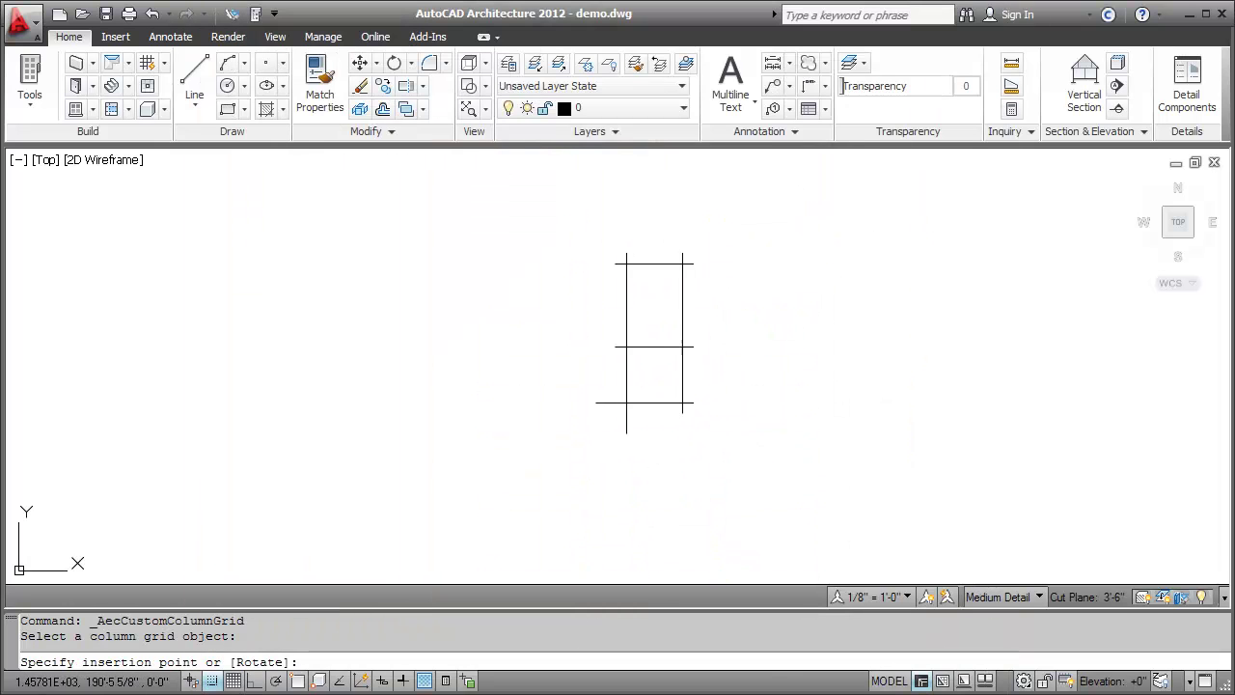
Step: Insert the new grid at the default rotation angle
{"action": "left_click", "coordinate": [685, 405]}
{"action": "key", "text": "Return"}
{"action": "key", "text": "Escape"}
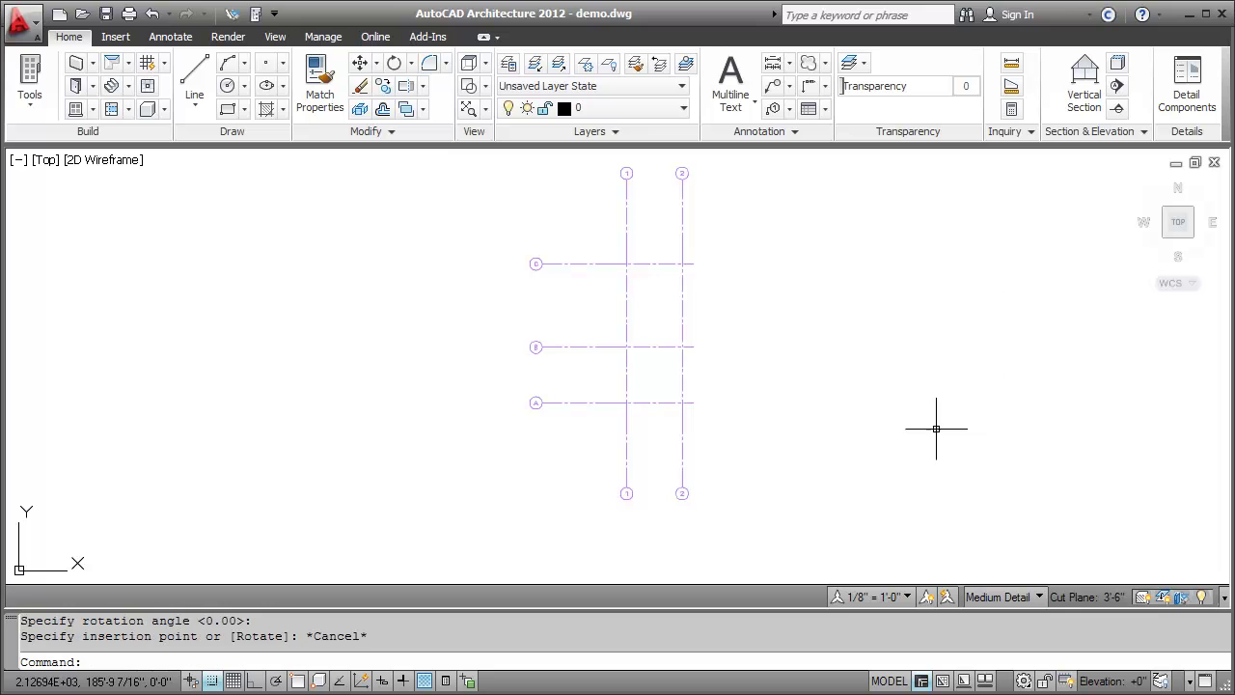
Step: Edit the grid to add 15'-0" and 20'-0" column bays and a 20'-0" row bay D, with bottom bubbles off
{"action": "left_click", "coordinate": [652, 347]}
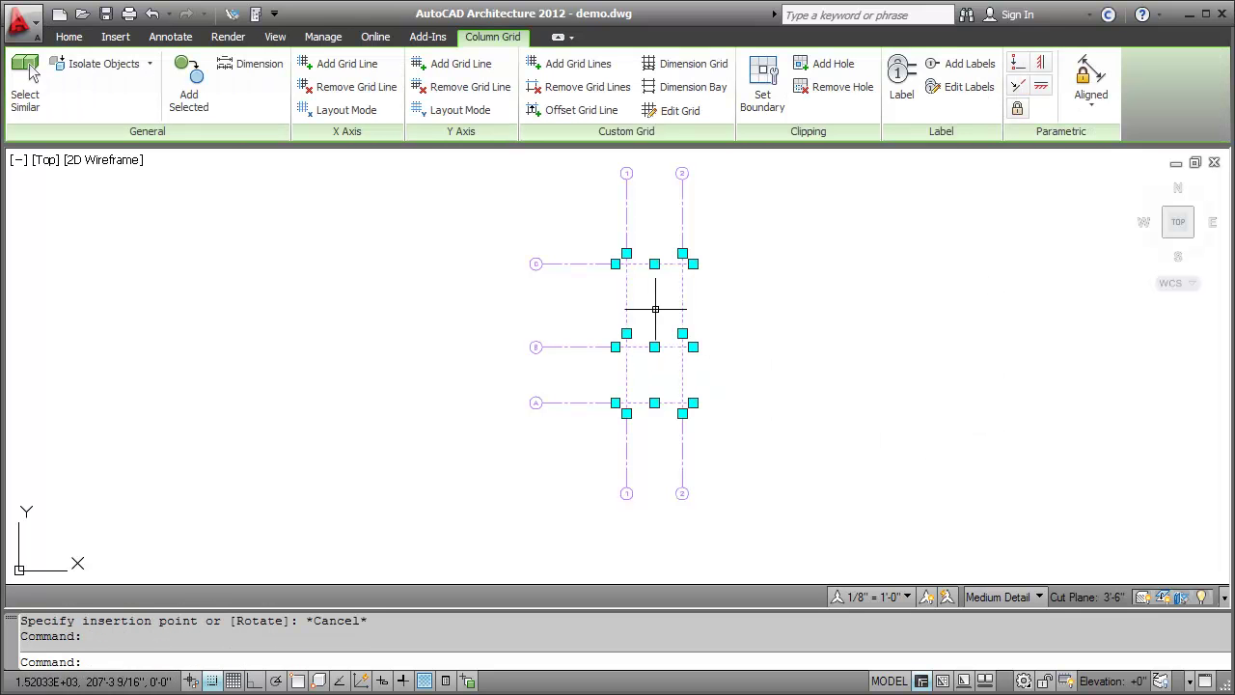
{"action": "left_click", "coordinate": [681, 111]}
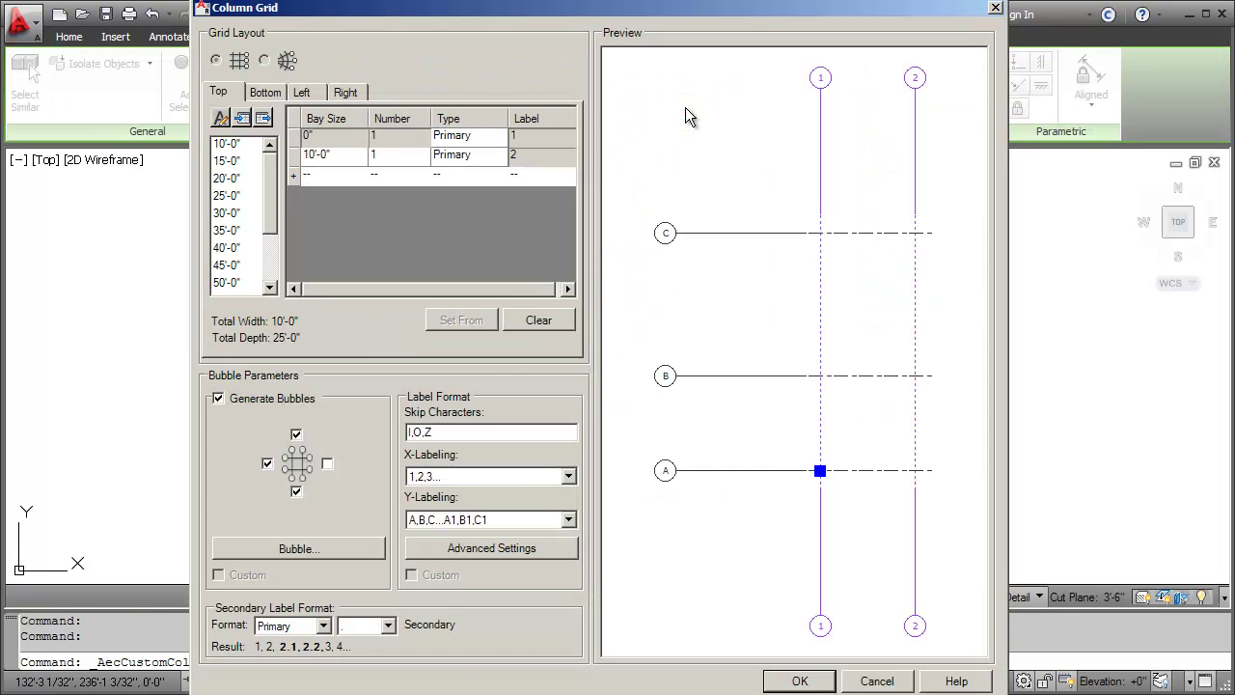
{"action": "double_click", "coordinate": [247, 161]}
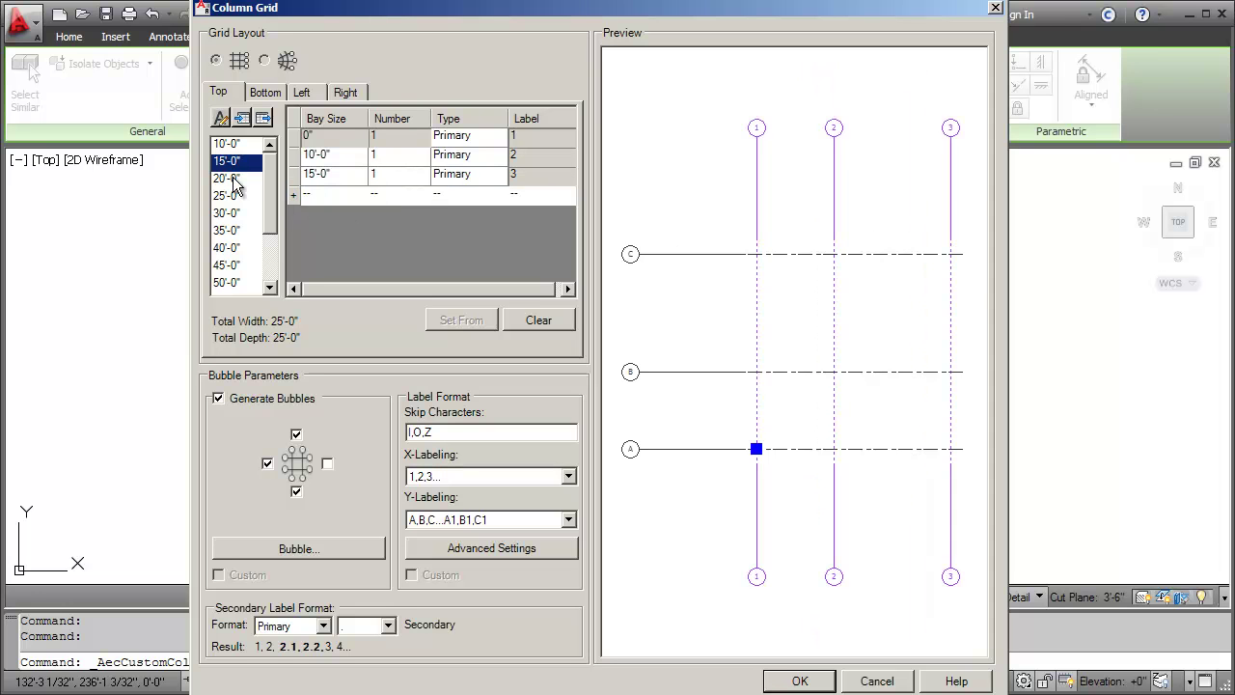
{"action": "double_click", "coordinate": [249, 179]}
{"action": "left_click", "coordinate": [303, 93]}
{"action": "double_click", "coordinate": [232, 182]}
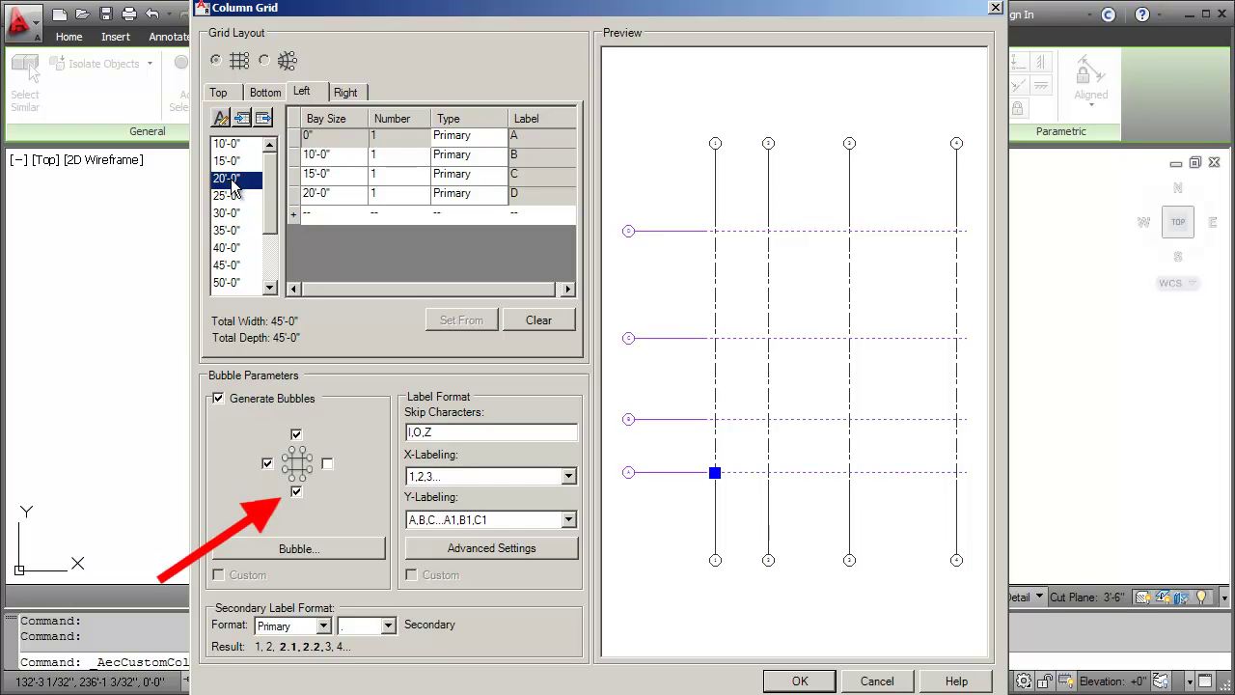
{"action": "left_click", "coordinate": [296, 492]}
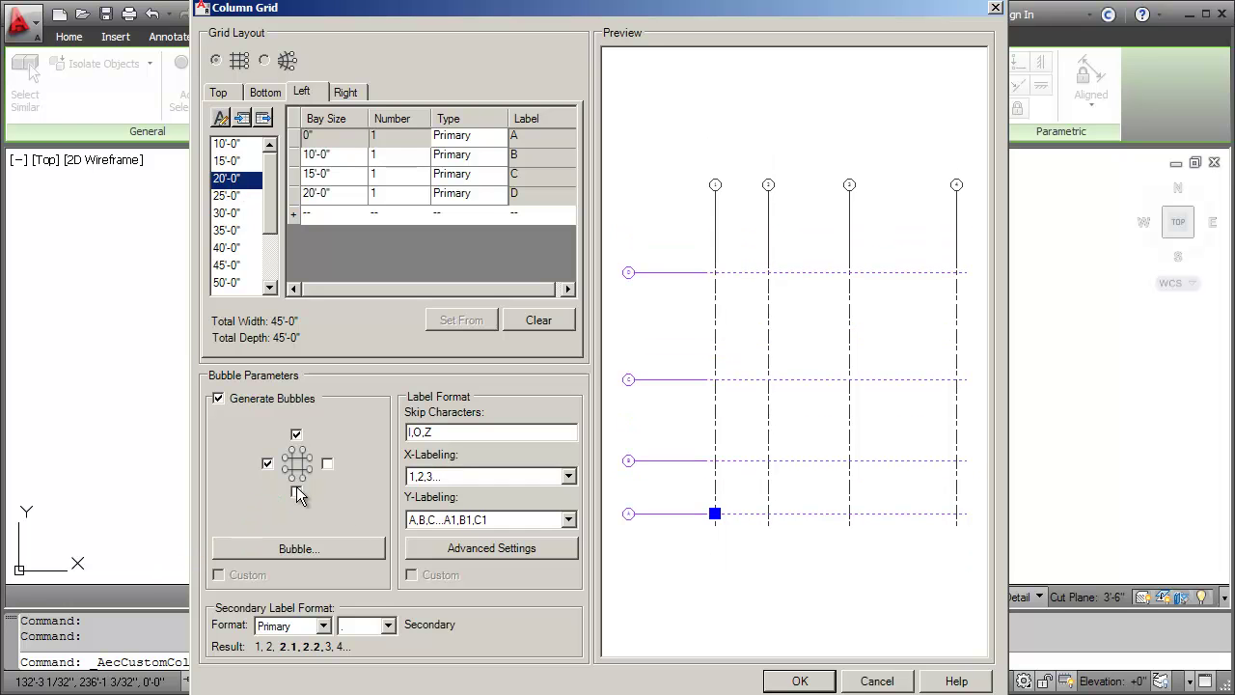
{"action": "left_click", "coordinate": [803, 681]}
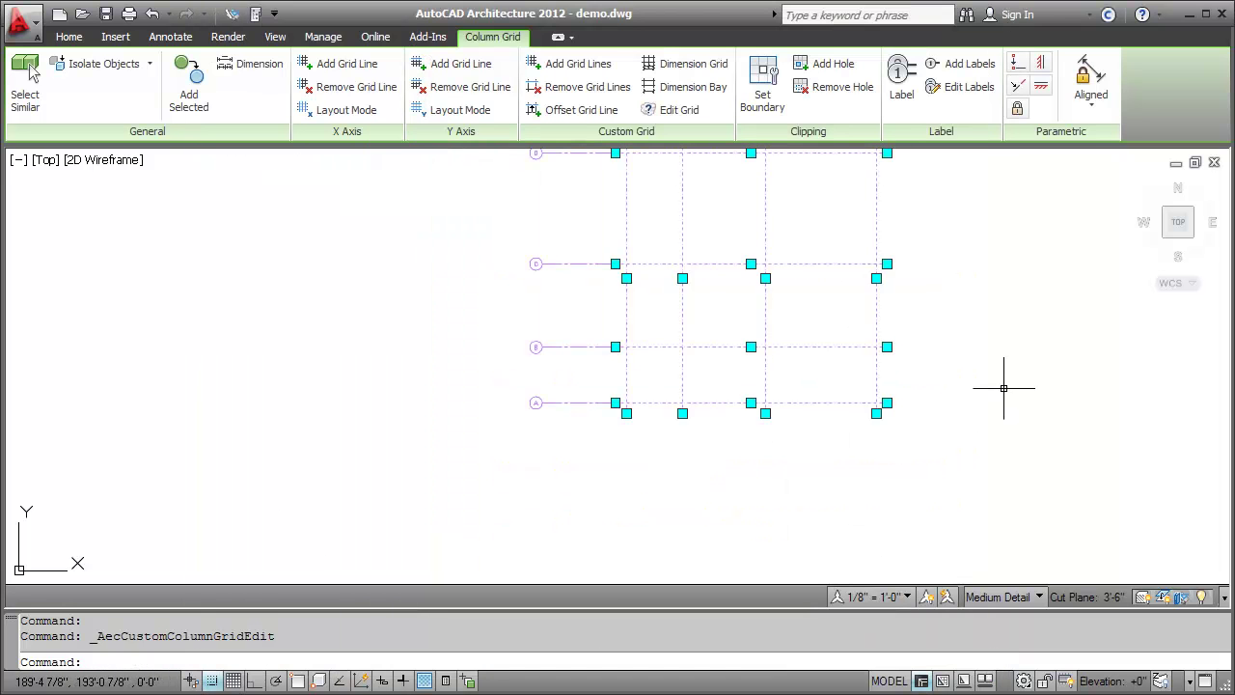
Step: Stretch grid line 4 farther right using its grip to widen the last column bay
{"action": "key", "text": "Escape"}
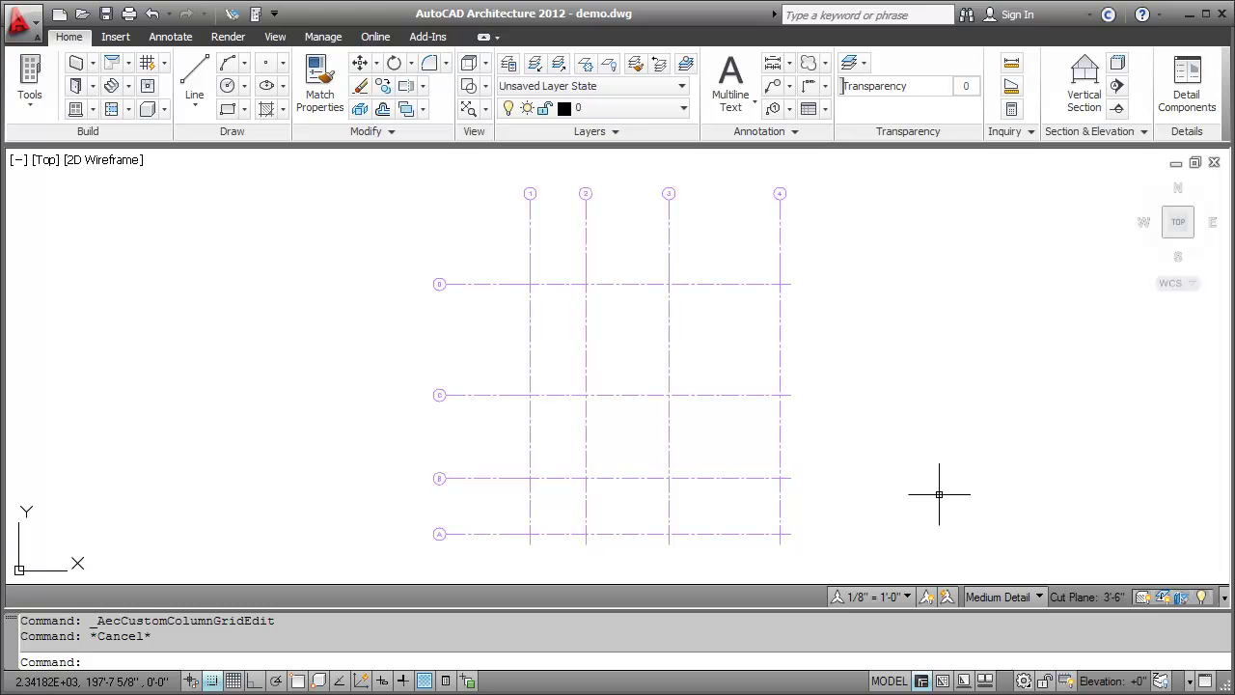
{"action": "left_click", "coordinate": [670, 393]}
{"action": "left_click", "coordinate": [780, 409]}
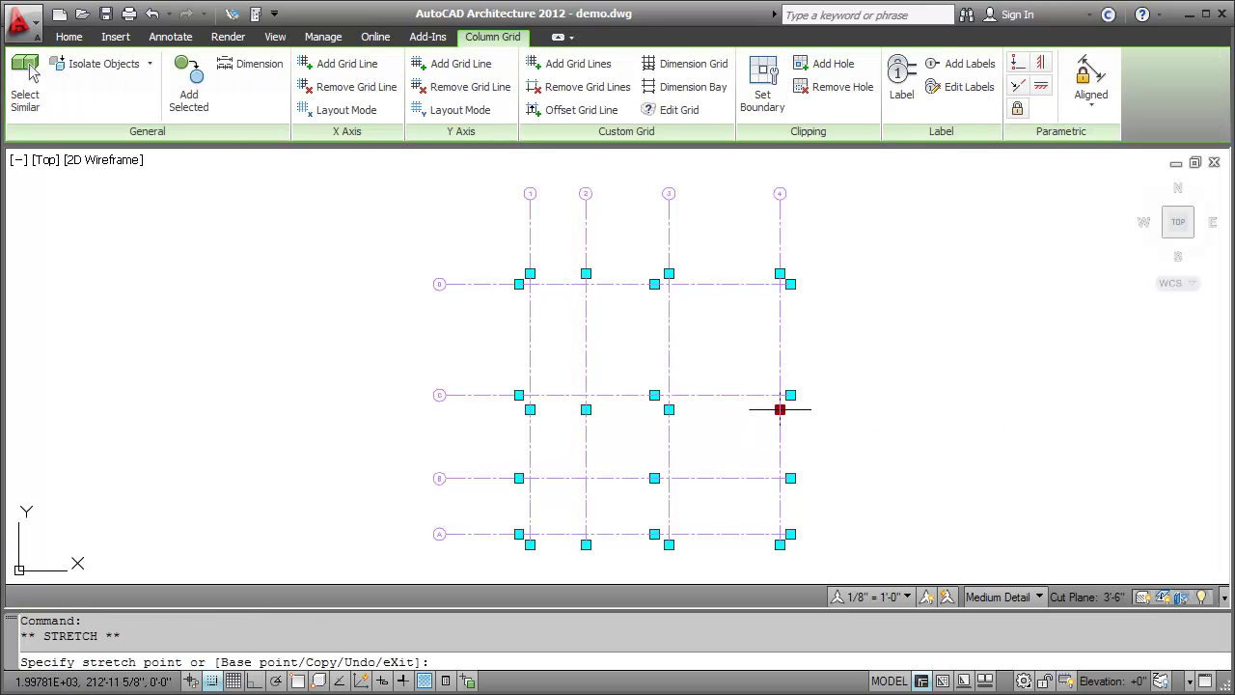
{"action": "left_click", "coordinate": [844, 404]}
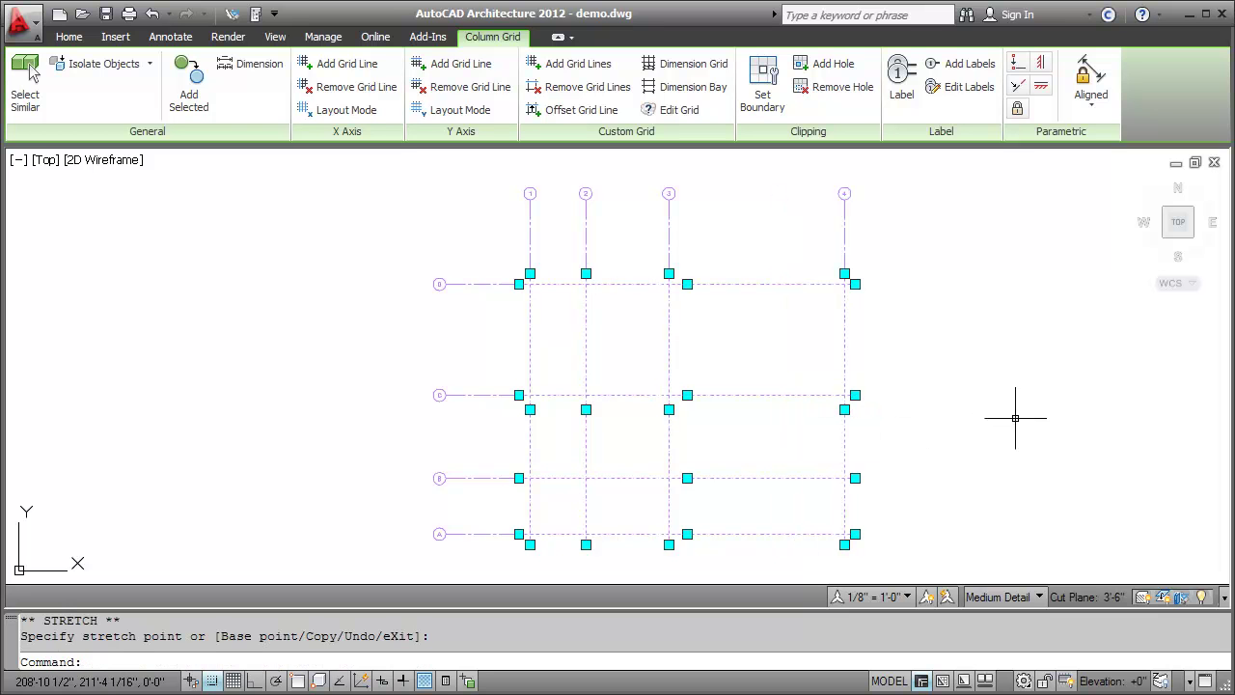